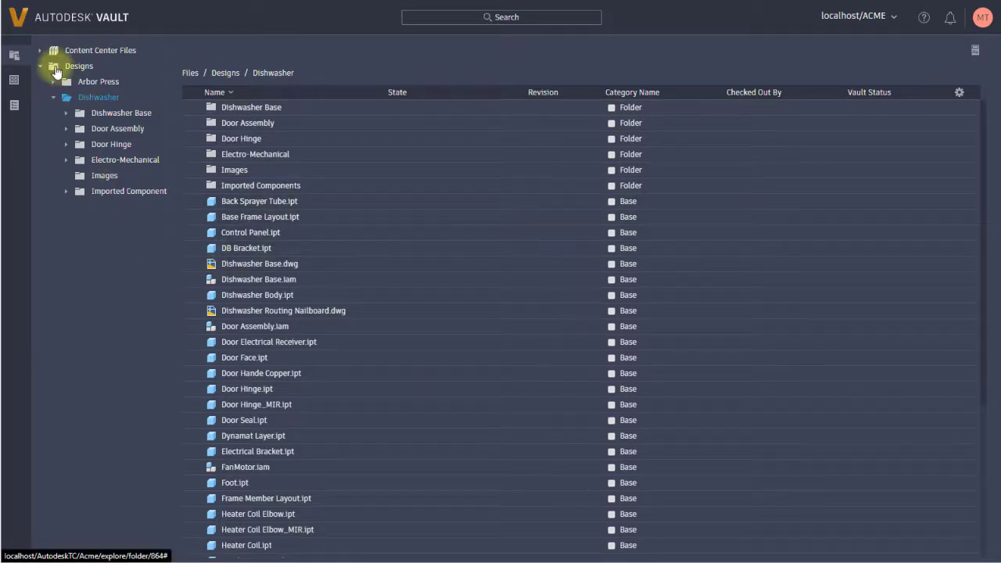
Go from Items to the Change Orders list, which shows ECO-000001 CLEARANCE
click(14, 81)
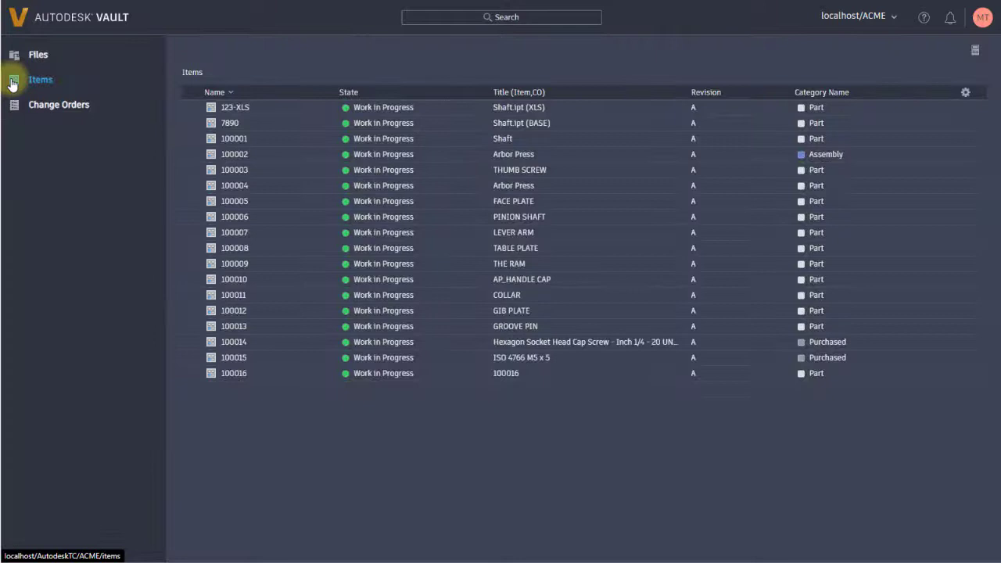
click(18, 105)
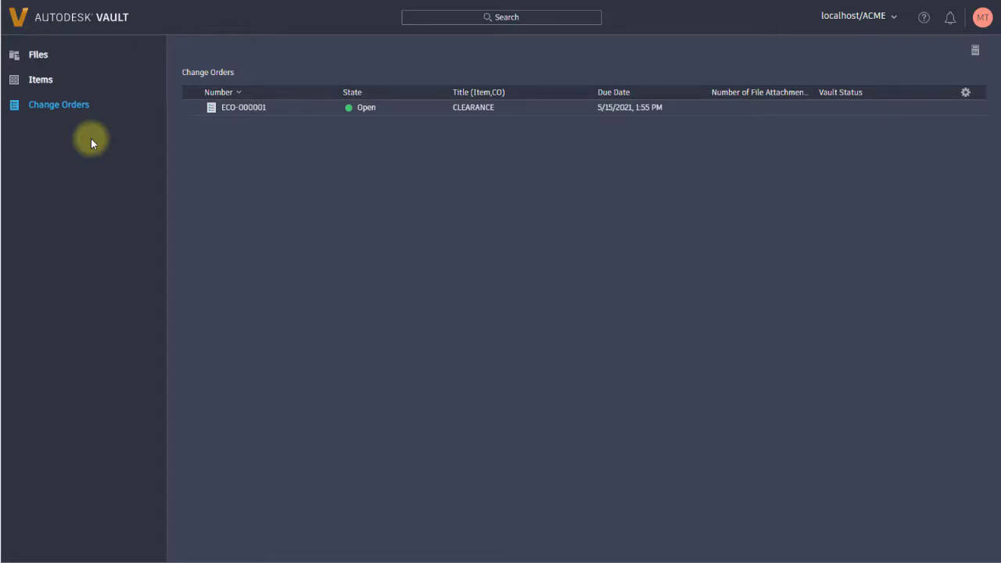
Open ECO-000001 and review its Records, Attachments and Properties tabs
click(250, 109)
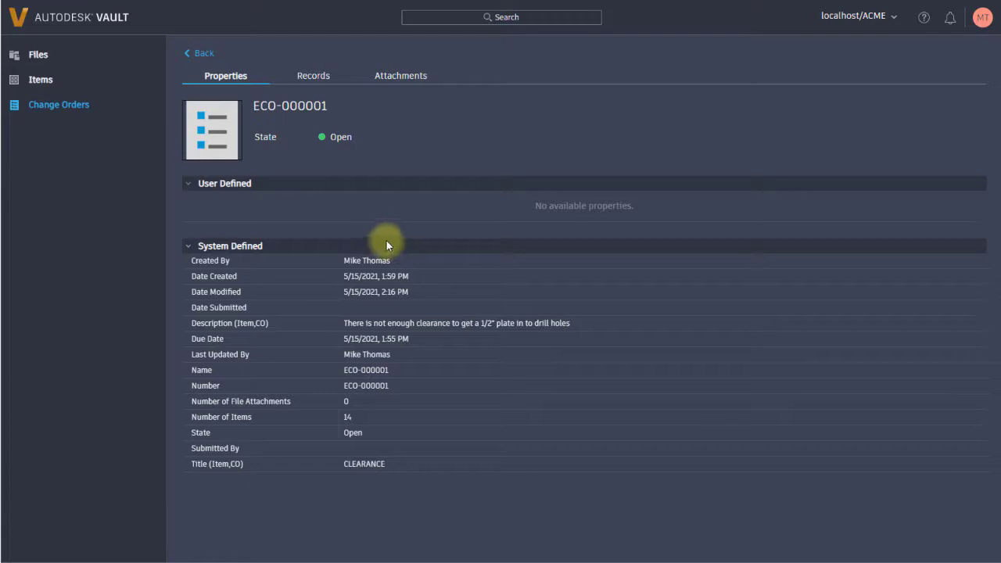
click(317, 78)
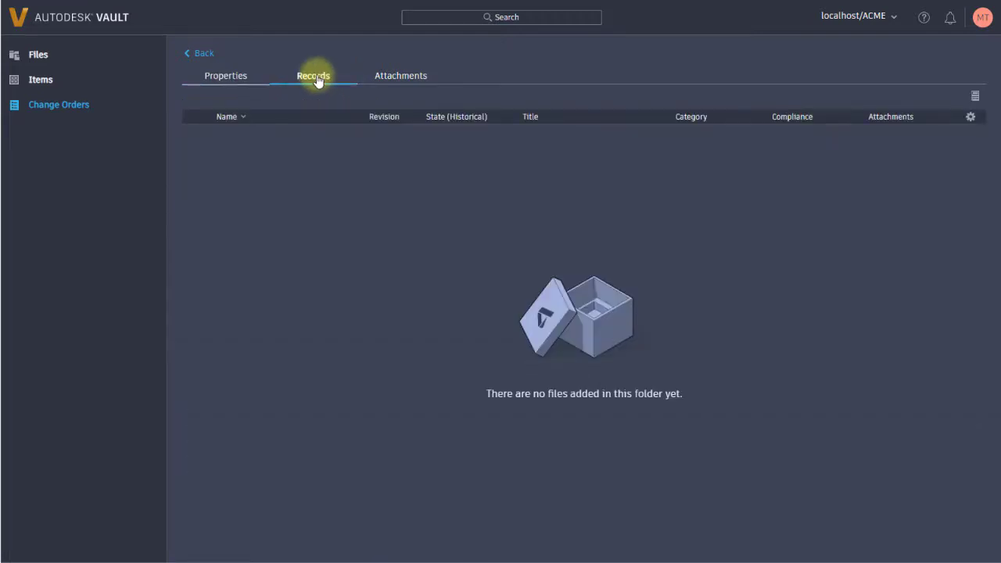
click(405, 83)
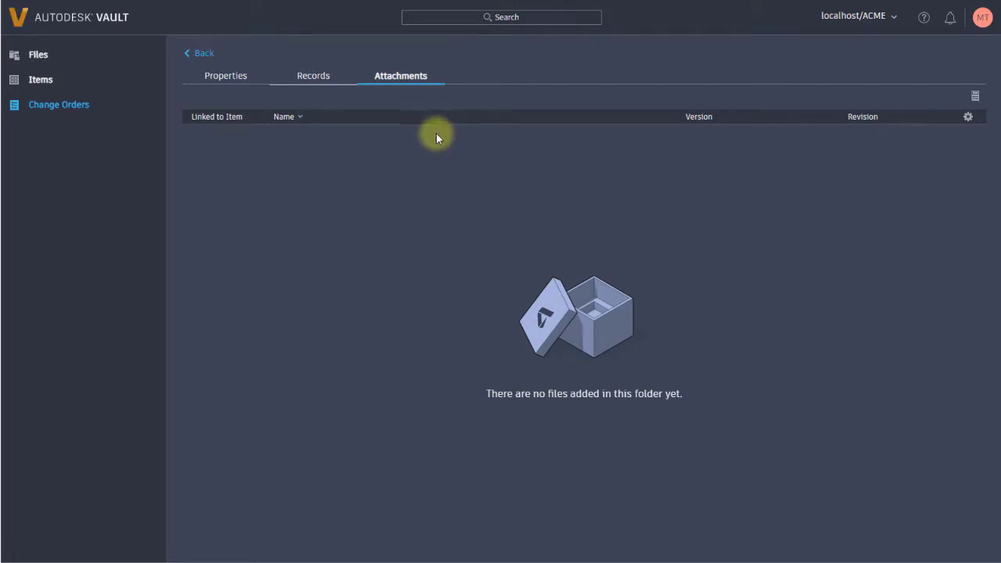
click(237, 77)
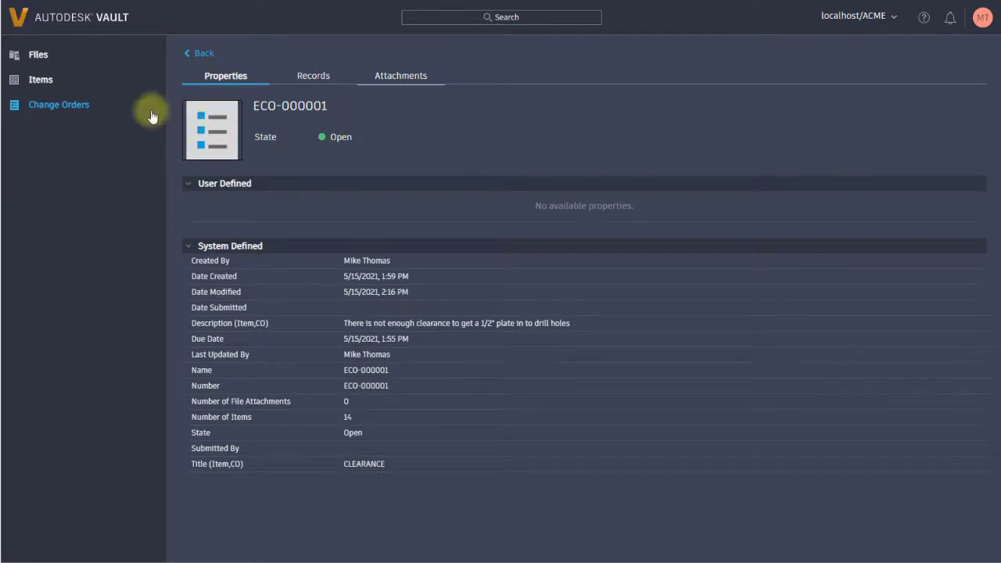
In Files, expand Designs, Content Center Files and Arbor Press, browsing Components and Standard Parts
click(84, 79)
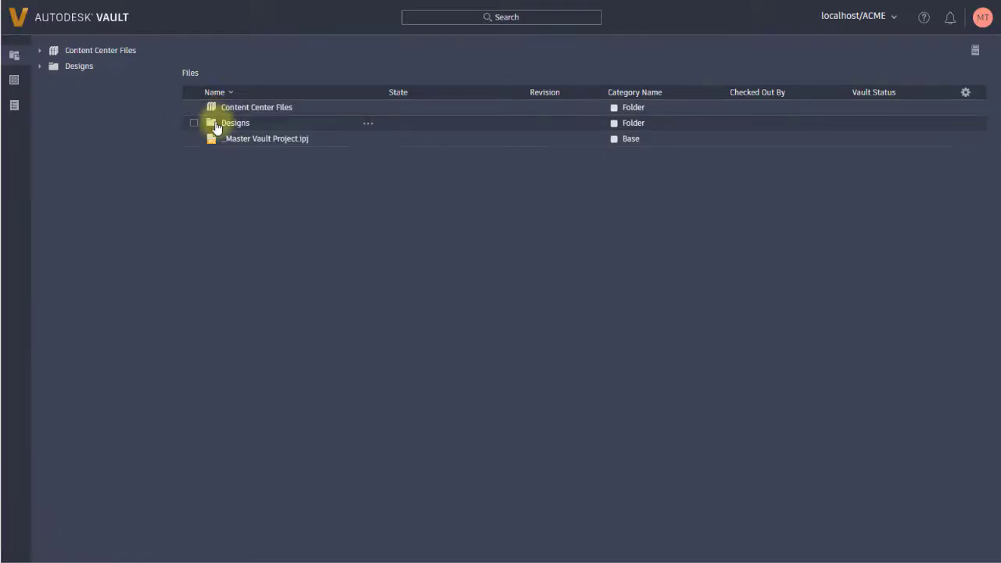
click(39, 67)
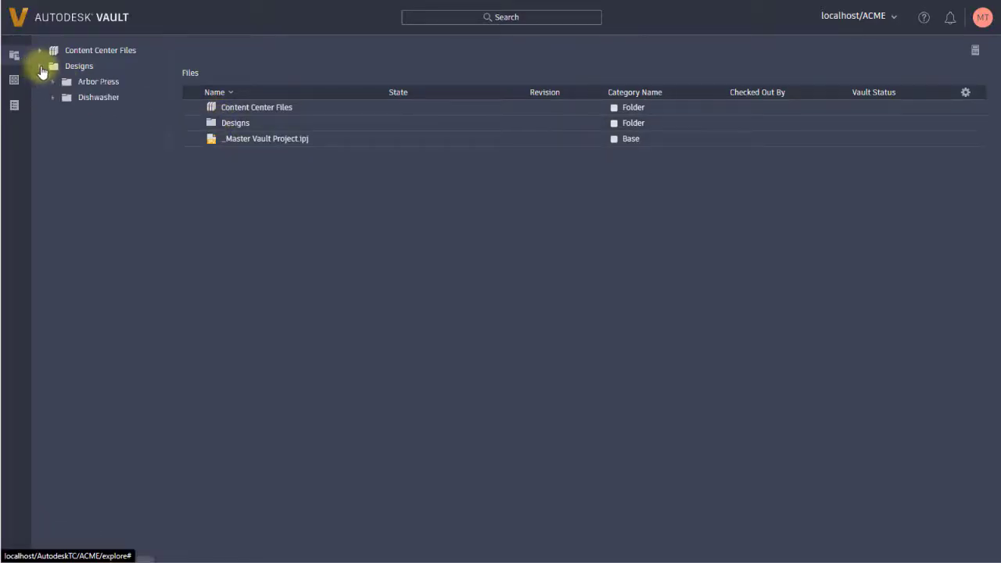
click(40, 50)
click(52, 97)
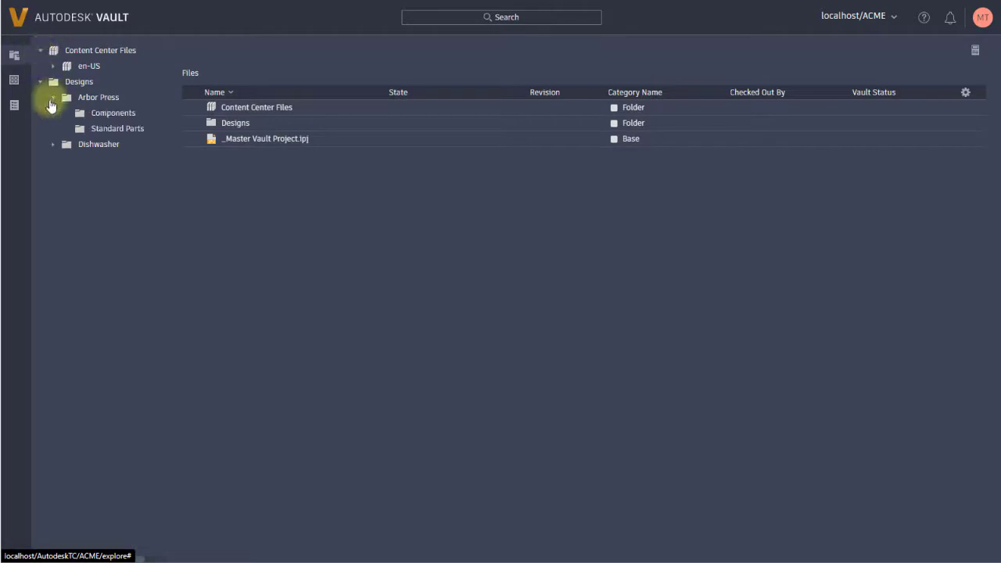
click(105, 114)
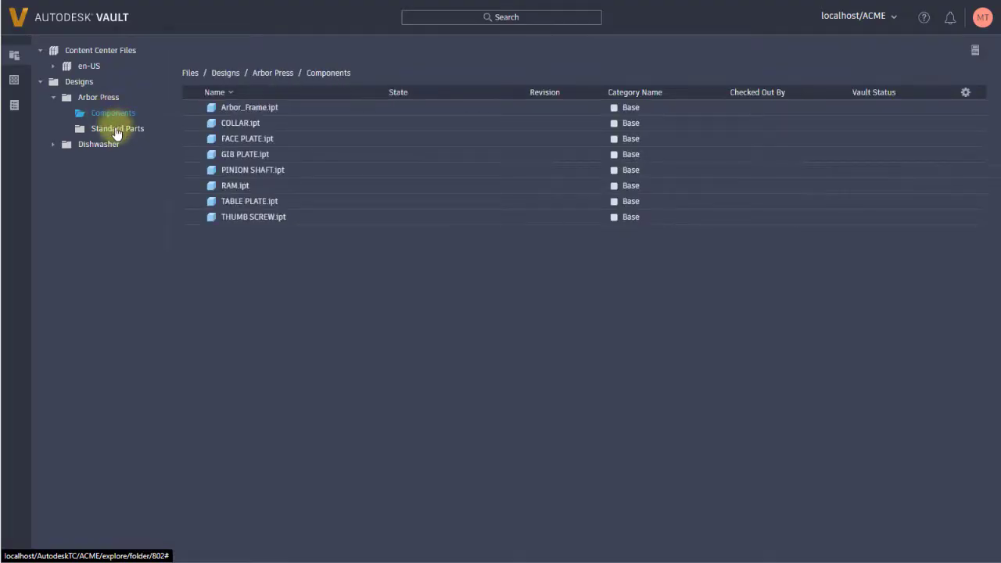
click(115, 129)
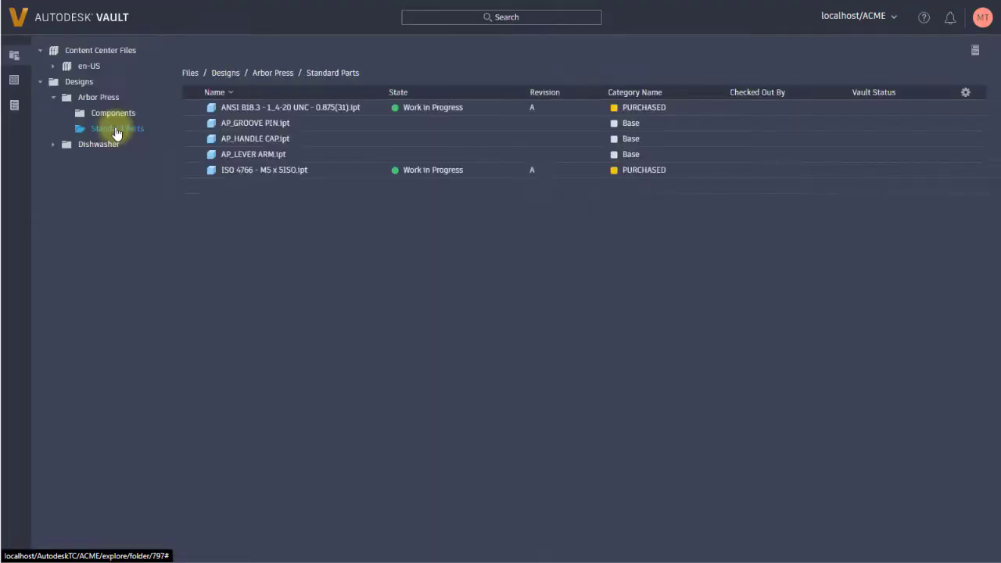
Expand Dishwasher and Door Assembly, then list the Dishwasher folder's contents
click(53, 144)
click(101, 173)
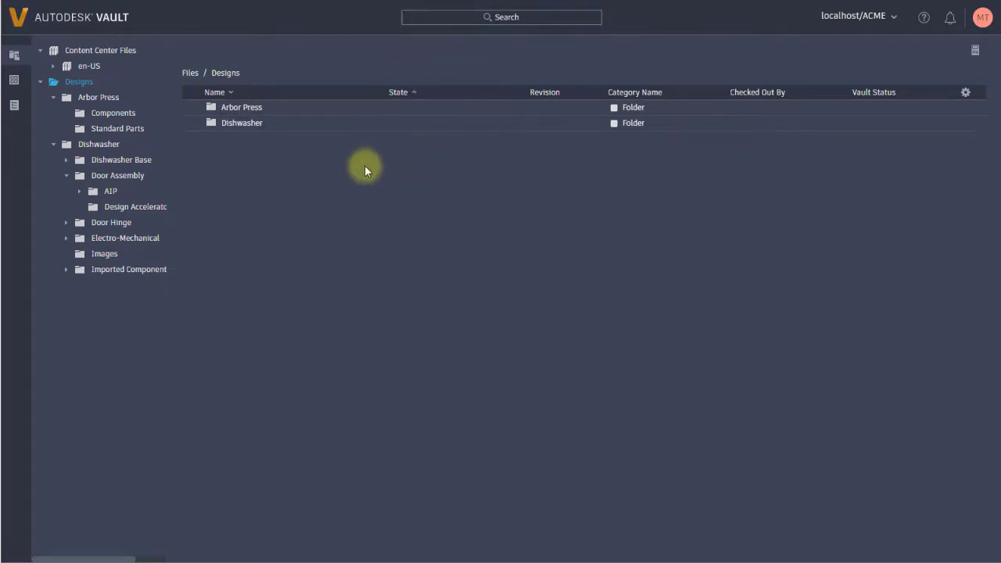
click(239, 125)
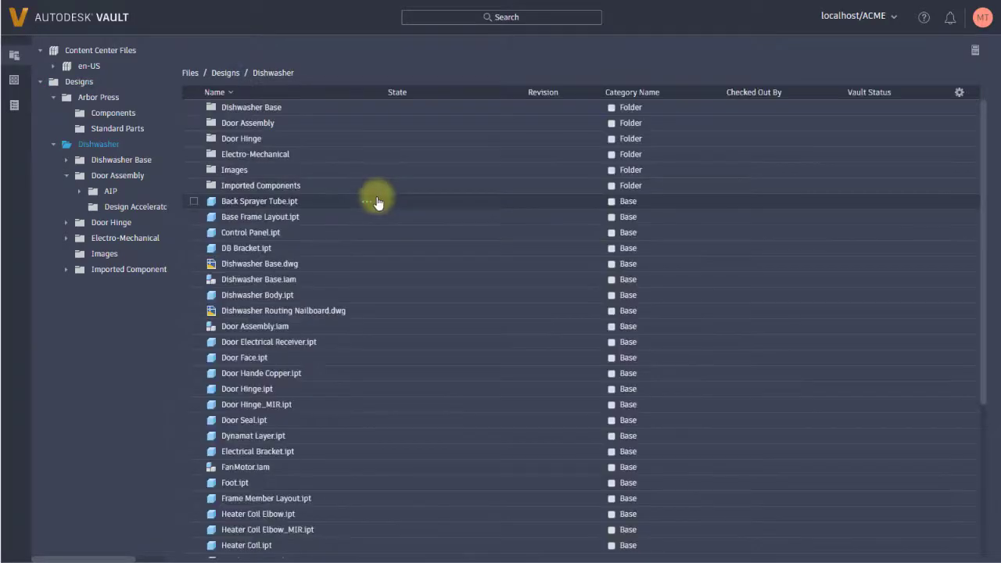
Search the vault for 'dish', then rerun it as the wildcard search 'dish*'
click(483, 17)
text(dish)
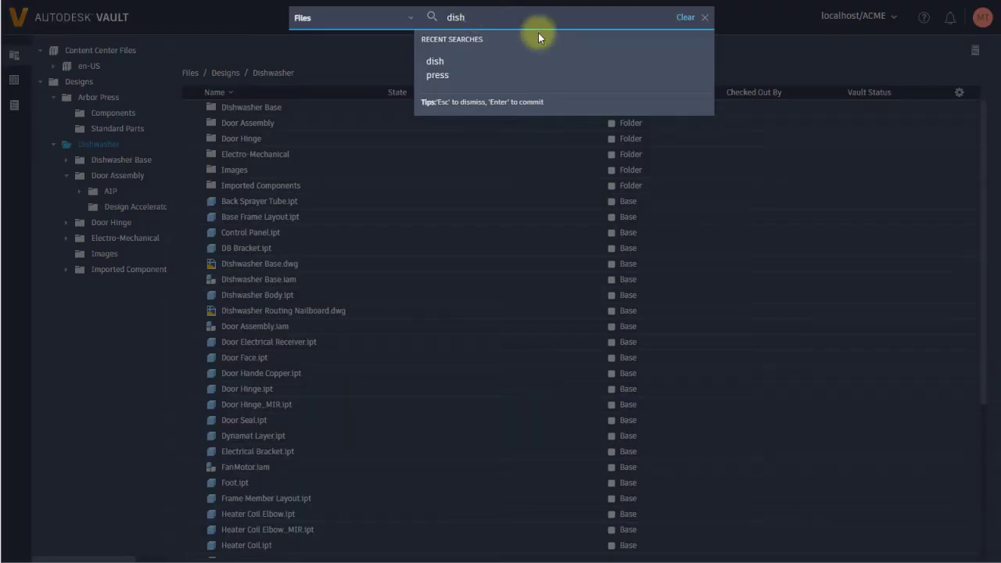
key(Return)
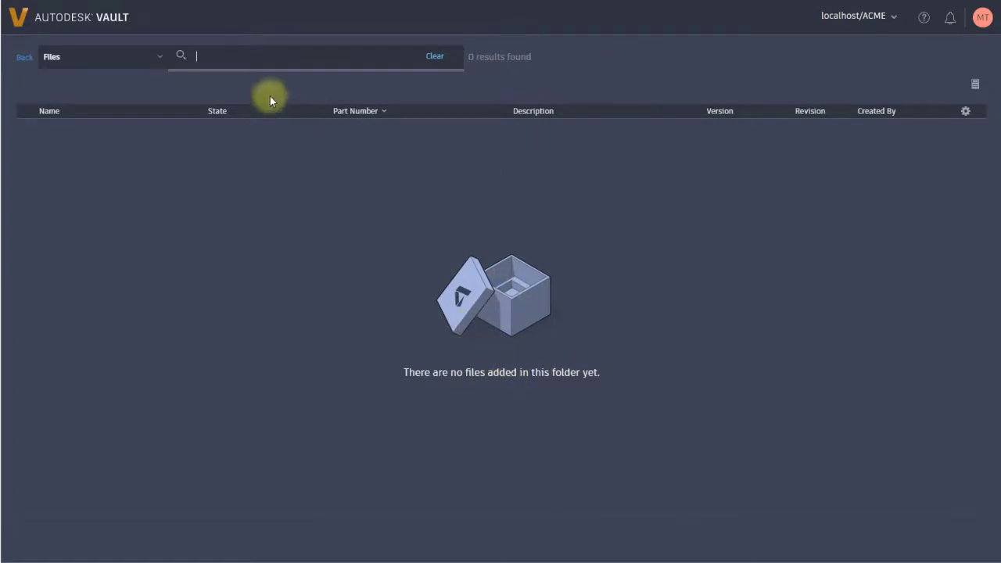
text(dish*)
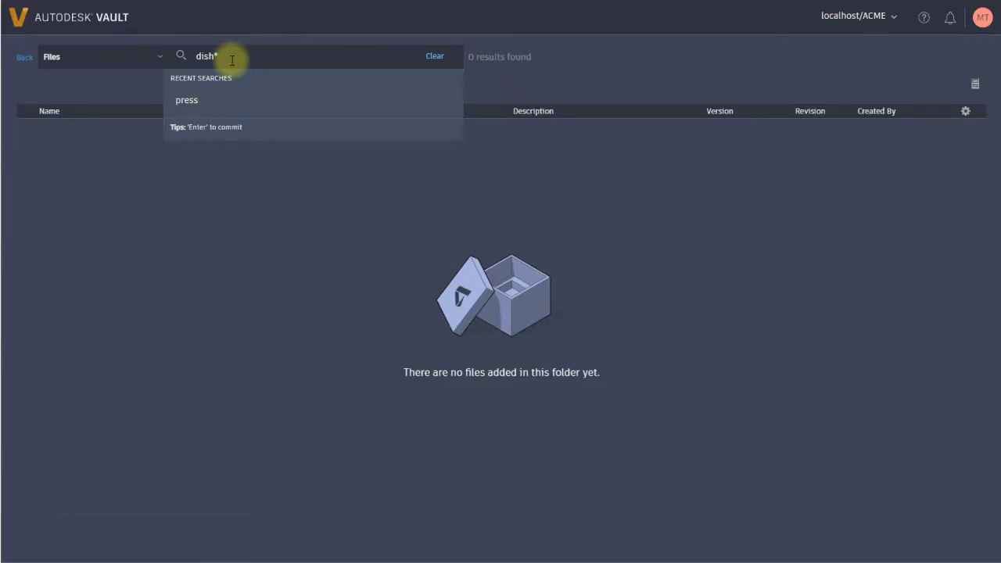
key(Return)
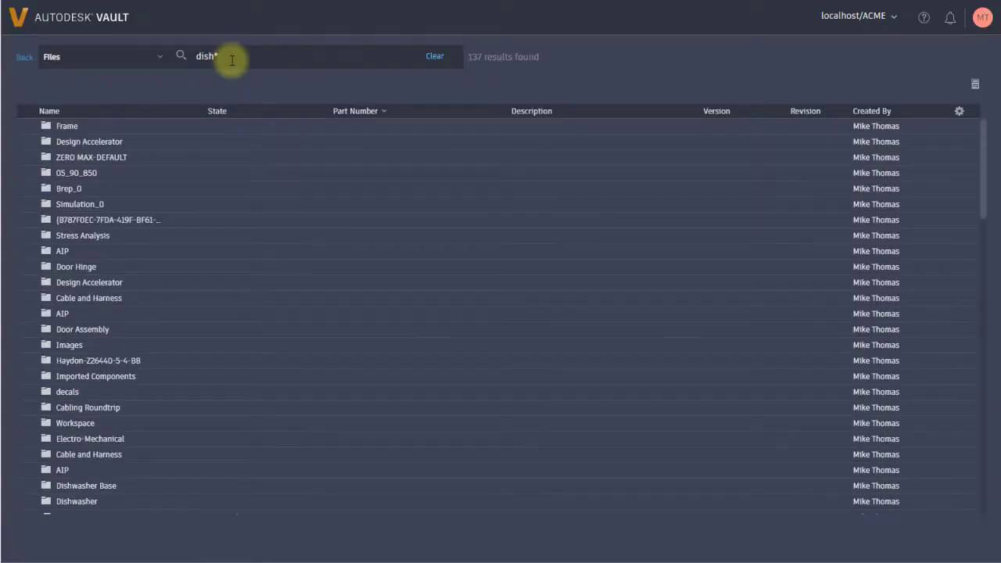
scroll(302, 226, down, 6)
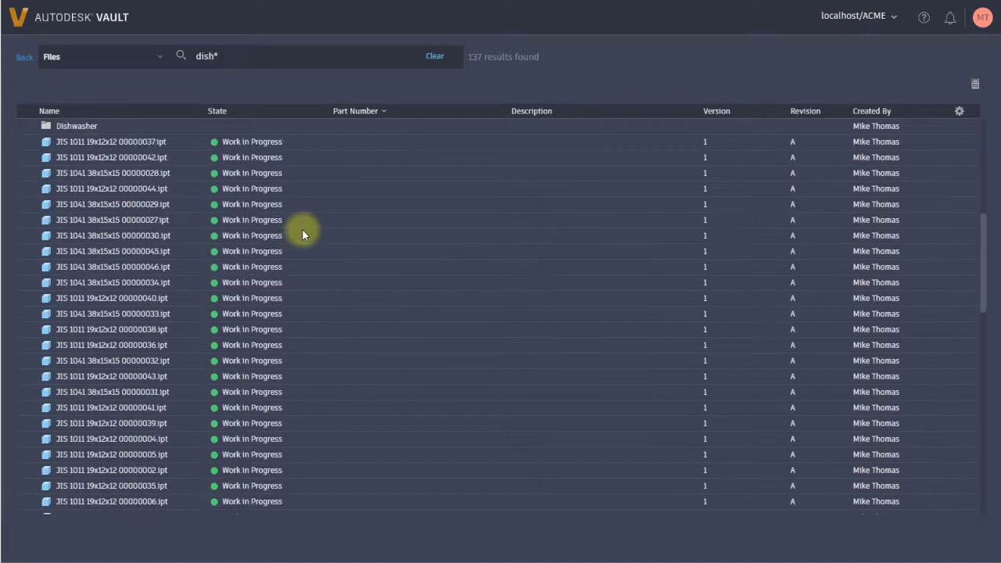
scroll(260, 280, down, 10)
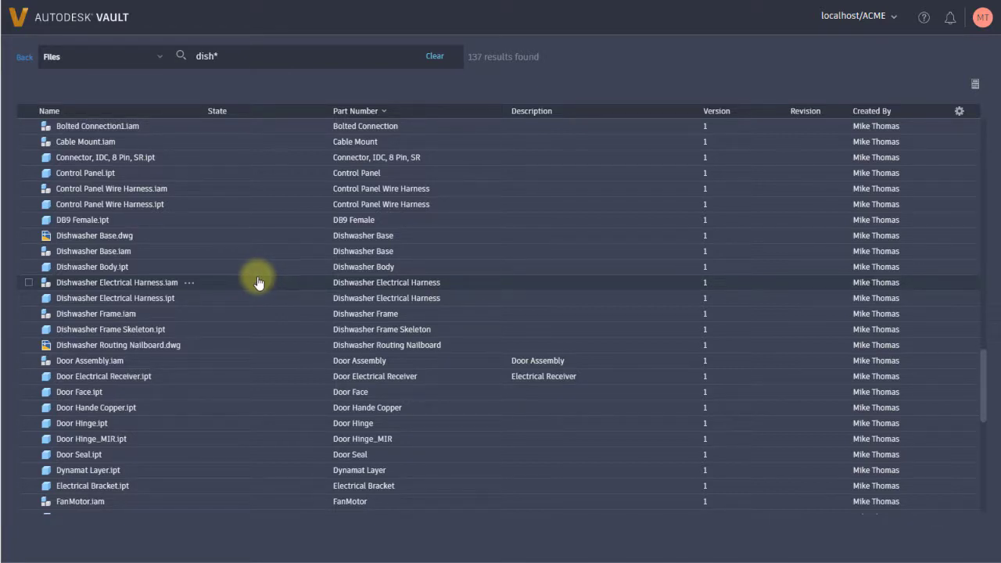
scroll(259, 282, up, 10)
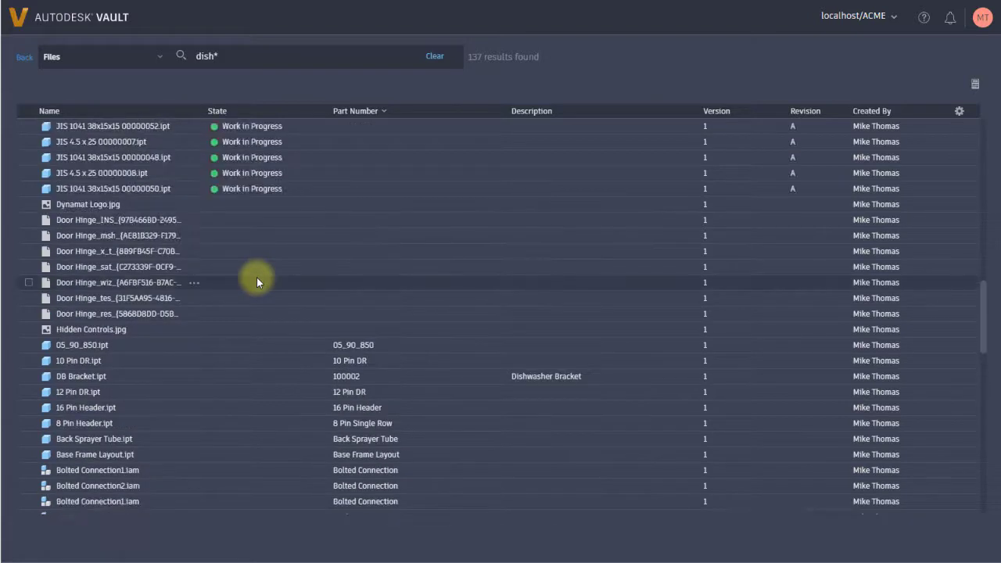
scroll(256, 279, up, 10)
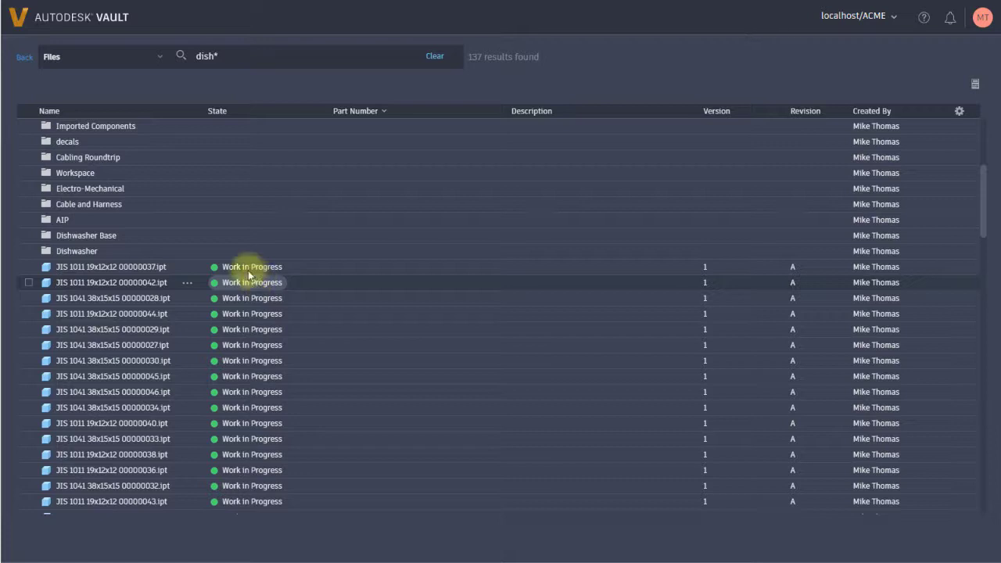
click(162, 58)
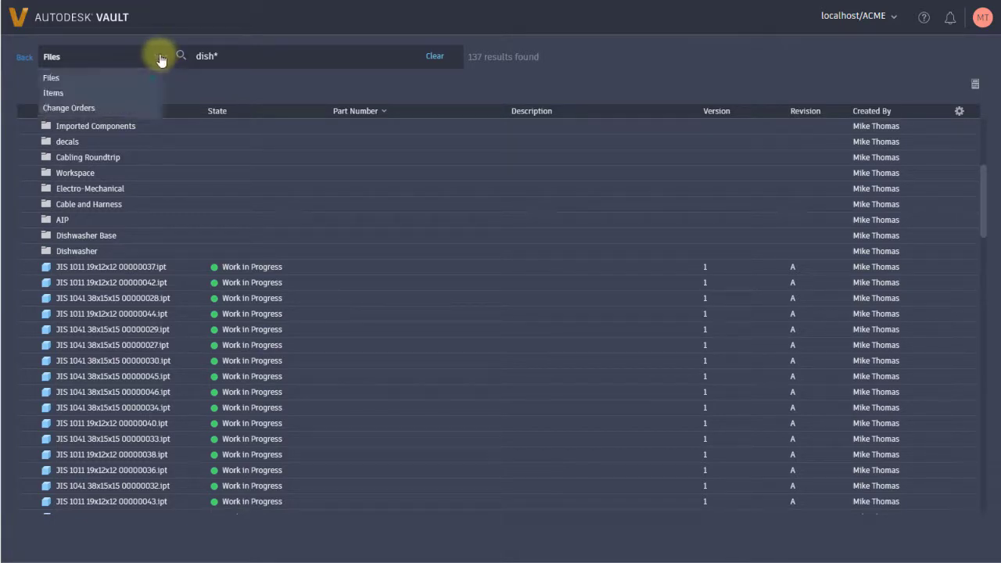
click(283, 84)
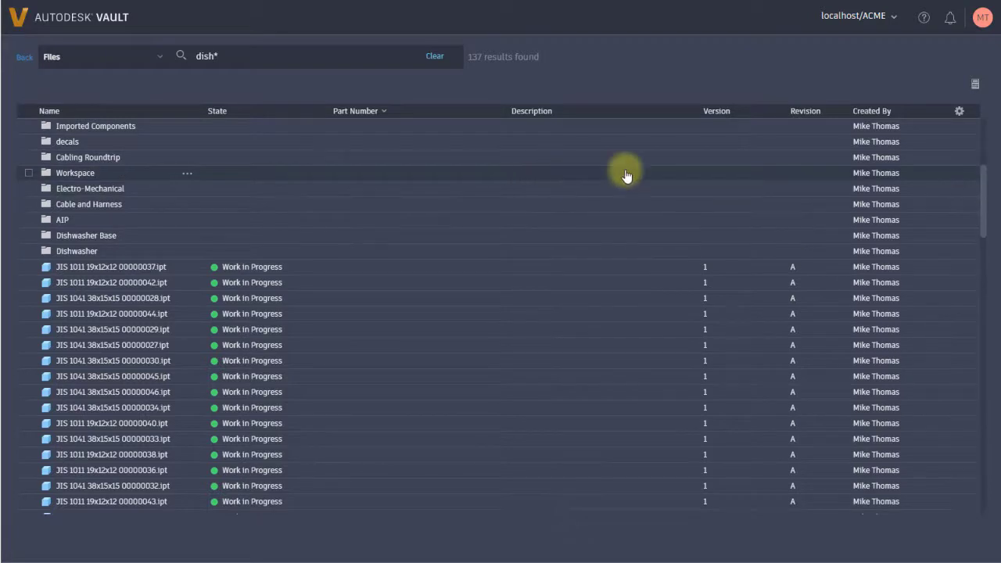
Adjust result columns: toggle Revision, move Description after Name, and add Checked In
click(958, 114)
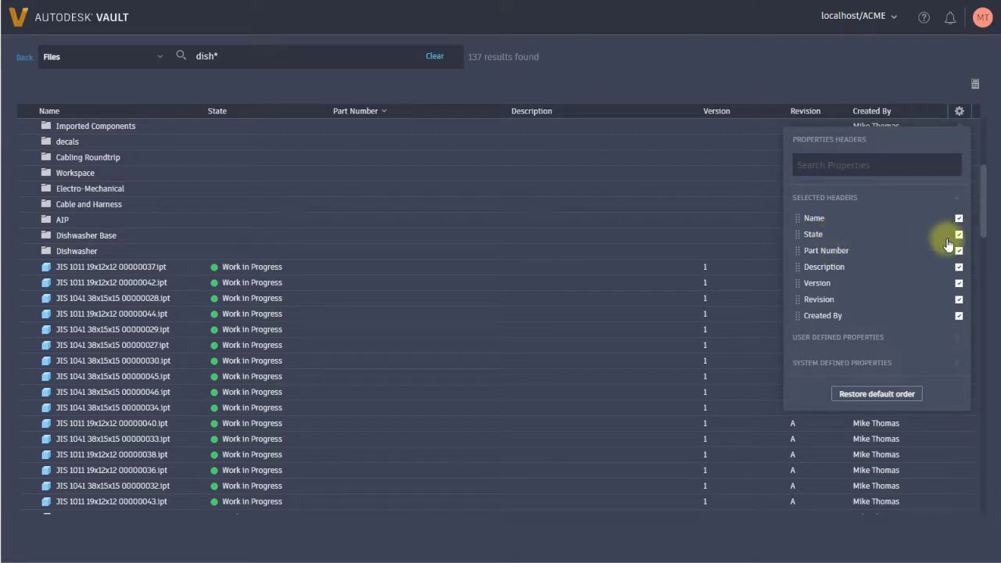
click(958, 301)
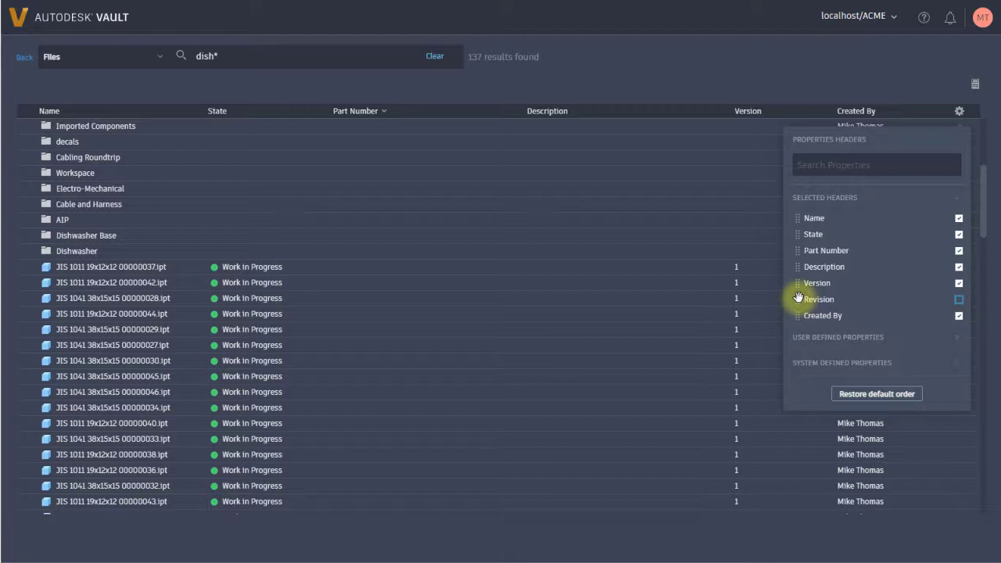
drag(798, 284, 801, 235)
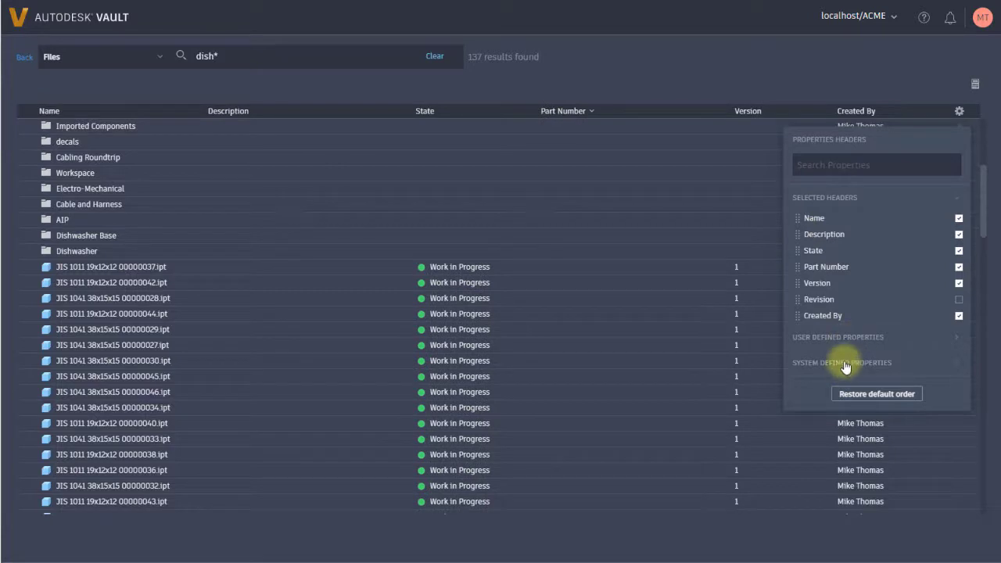
click(844, 362)
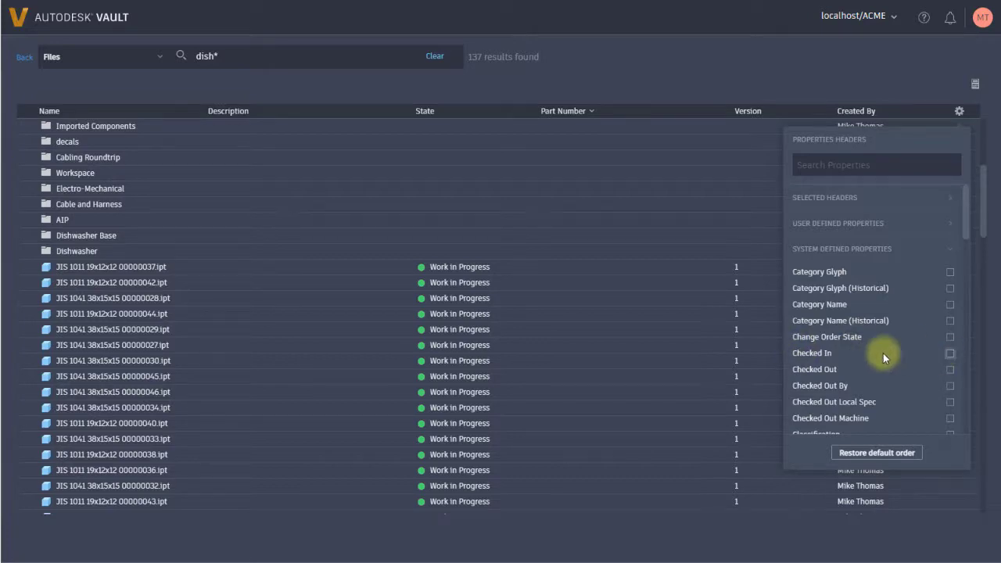
click(883, 353)
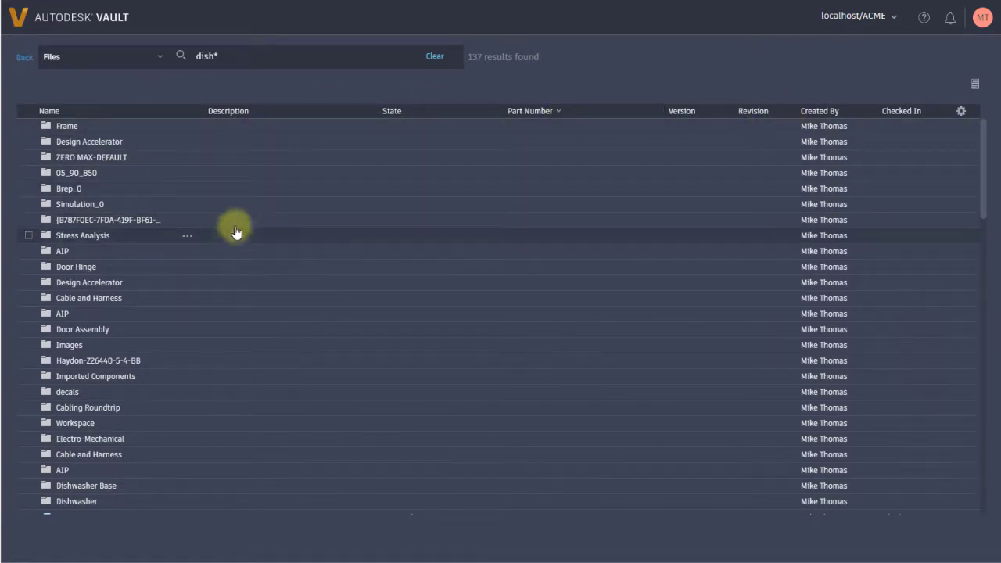
Open Dishwasher Base.dwg's properties and collapse its User Defined and System Defined groups
click(28, 63)
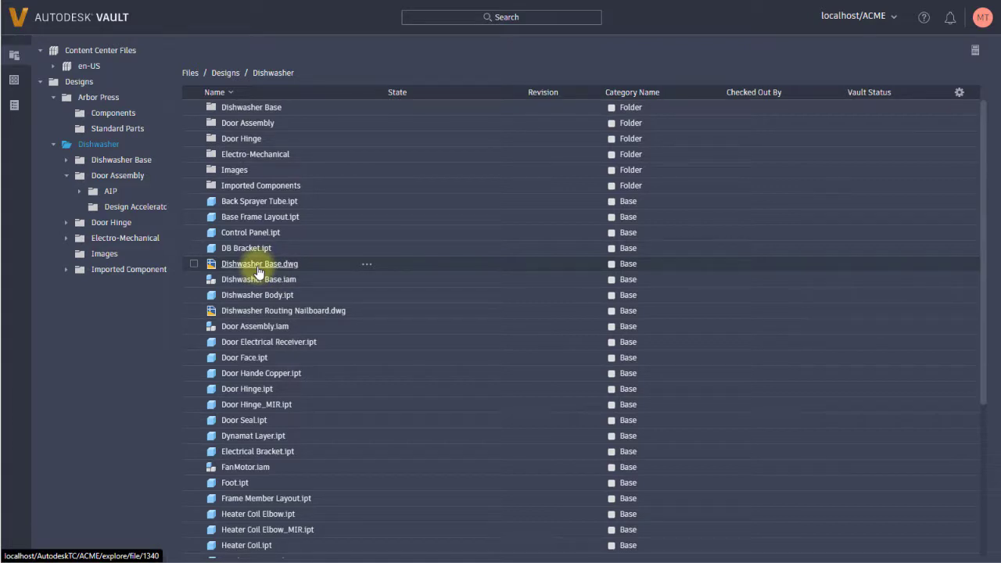
click(258, 264)
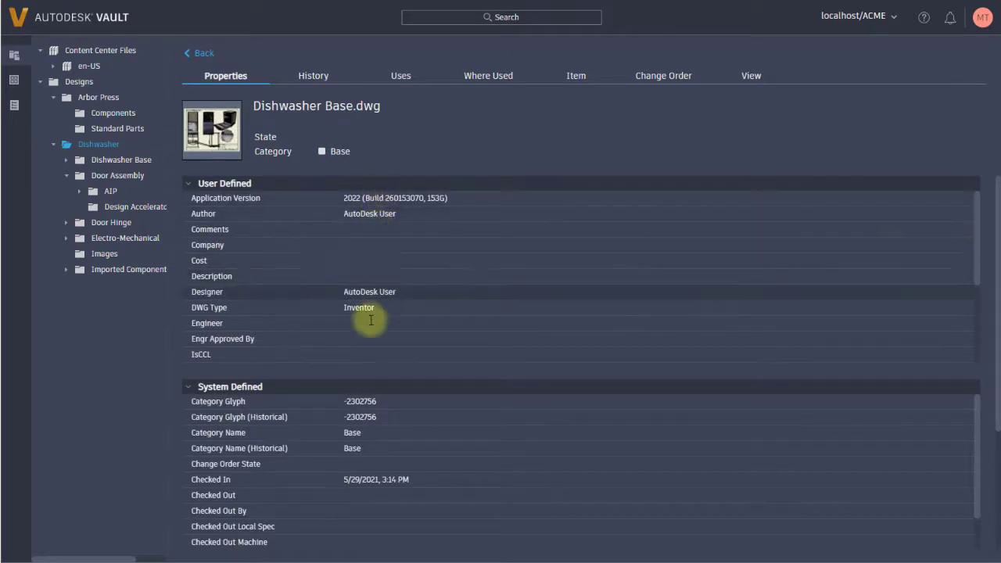
click(187, 183)
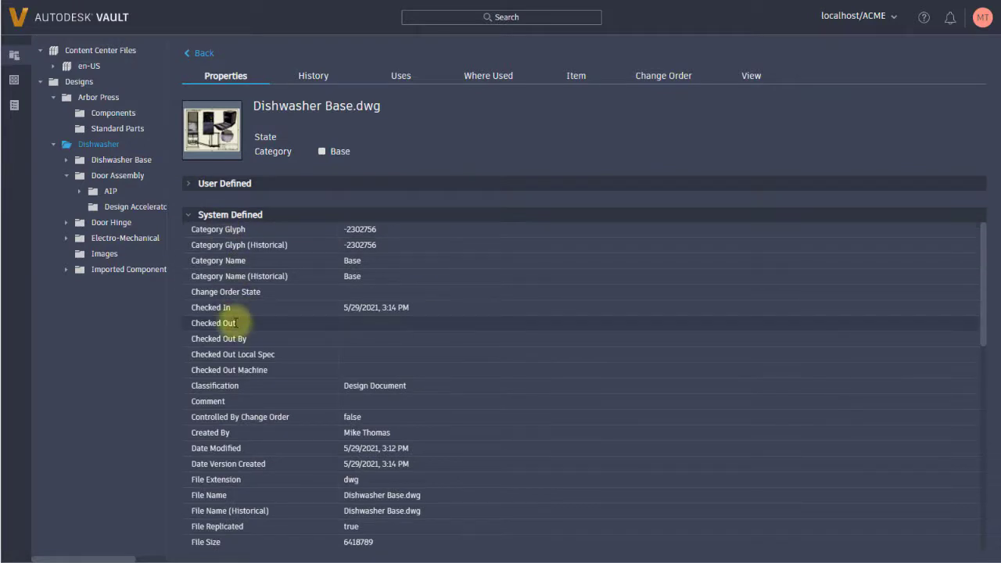
click(188, 214)
click(187, 183)
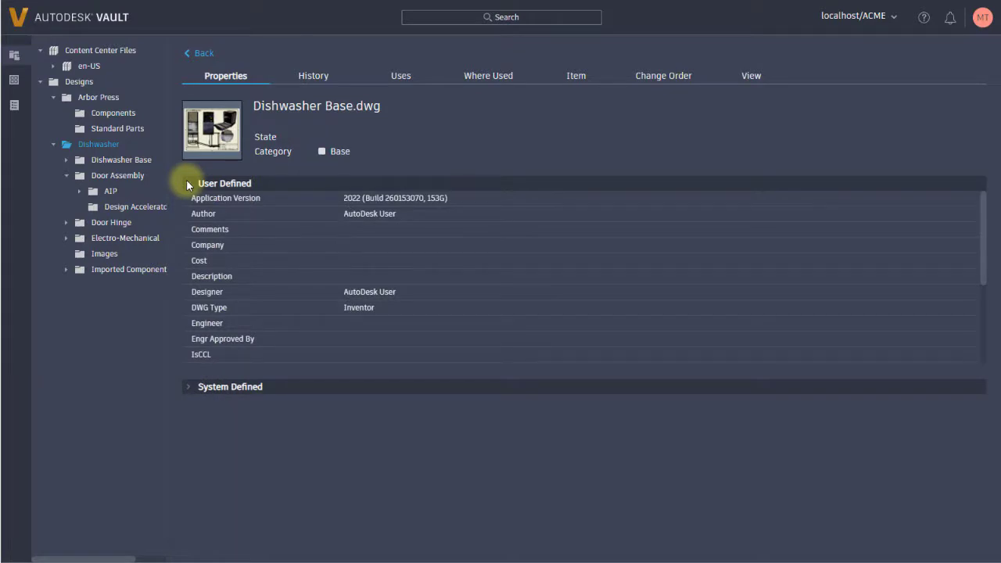
click(186, 184)
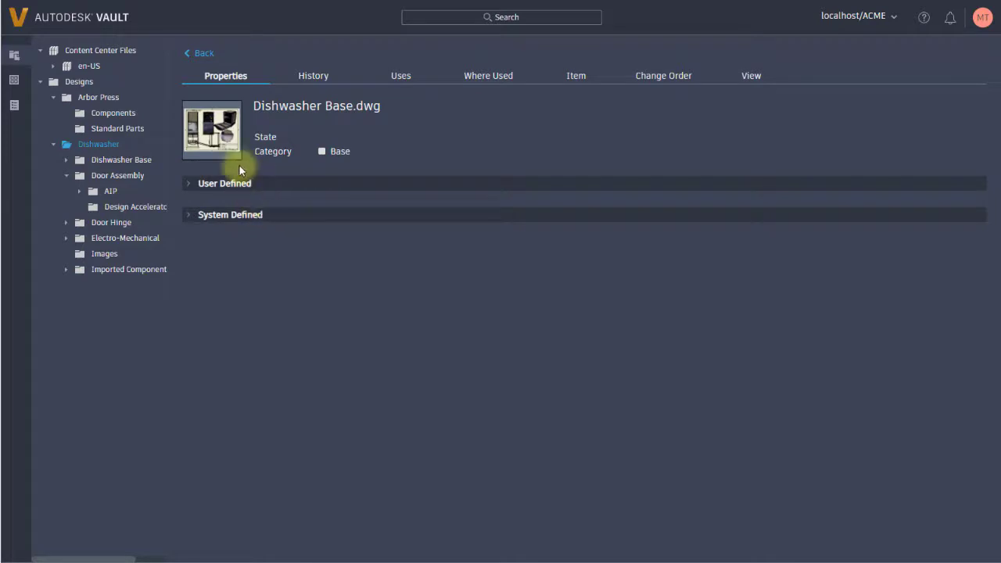
Review Dishwasher Base.dwg's history and Uses tree through Dishwasher Base.iam, then try viewing it
click(315, 78)
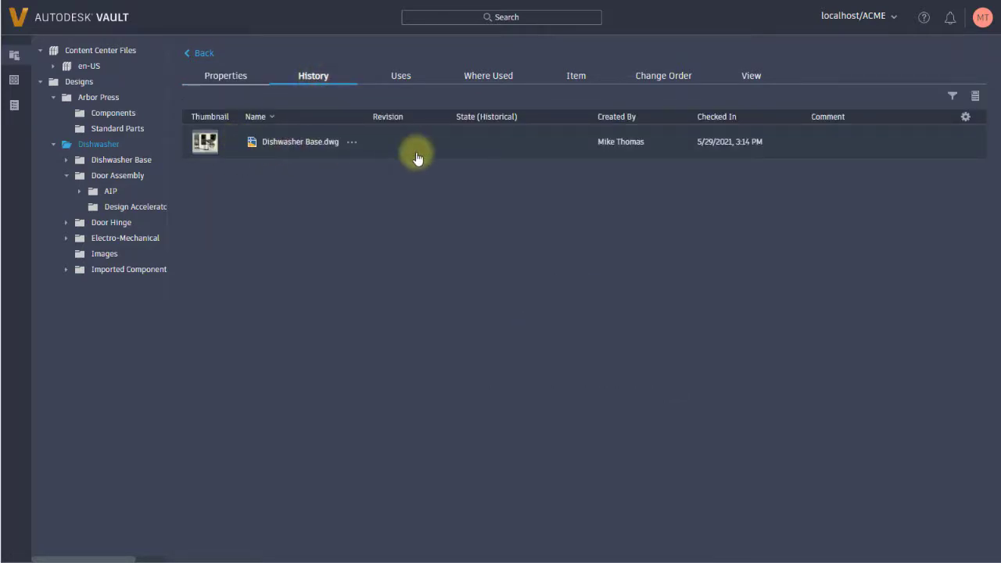
click(403, 79)
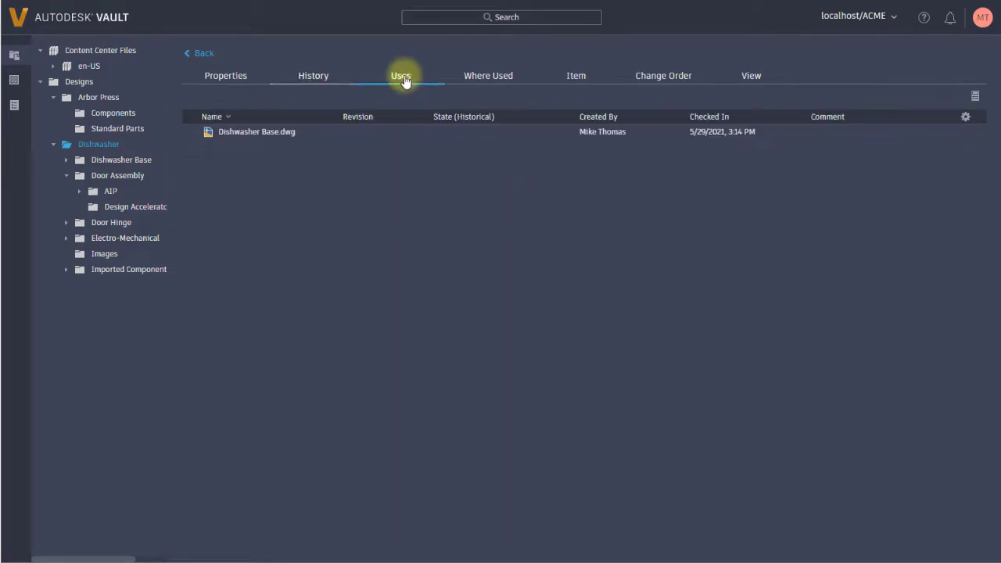
click(196, 132)
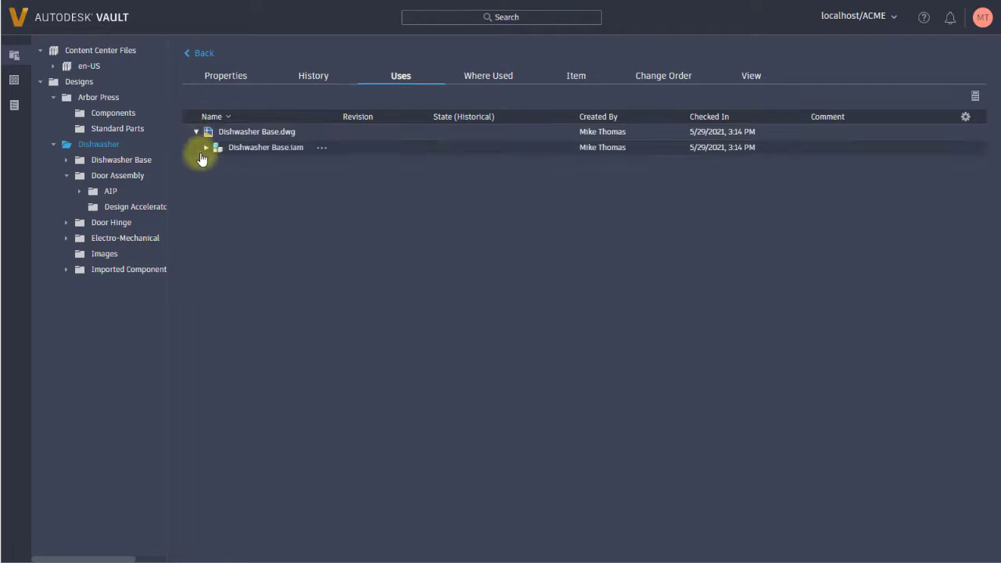
click(205, 148)
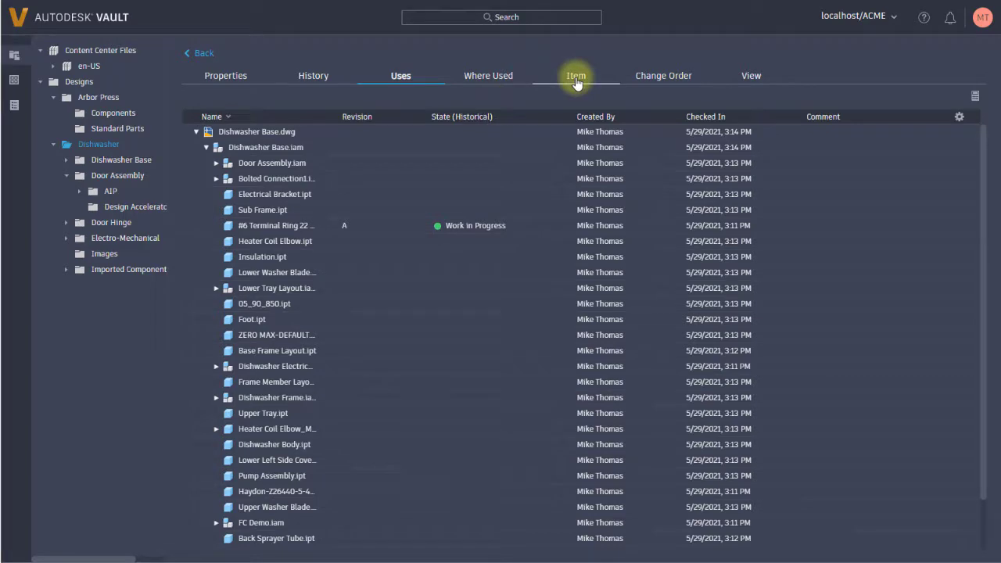
click(751, 75)
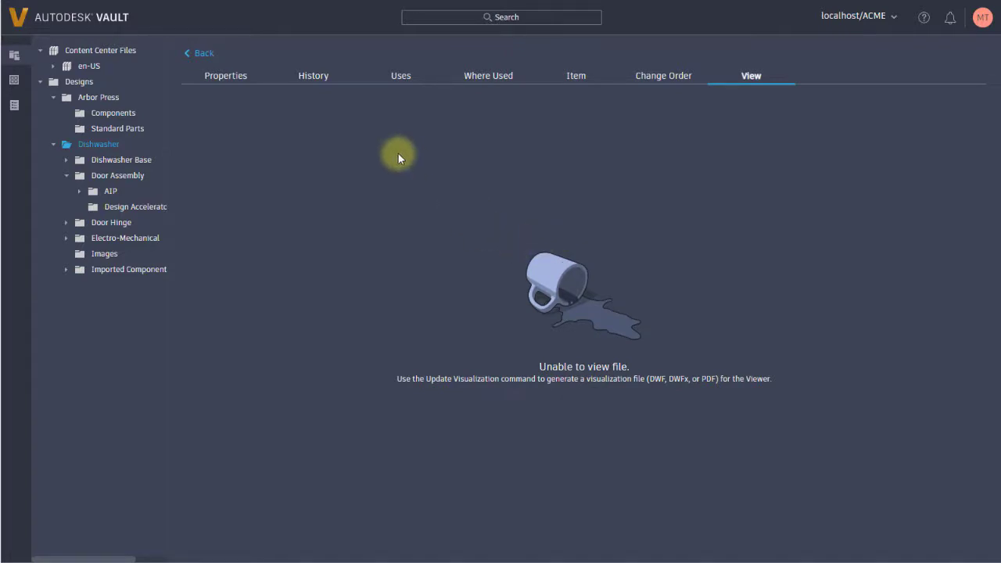
Queue an Update Visualization job for Dishwasher Base.dwg from the Dishwasher file list
click(198, 54)
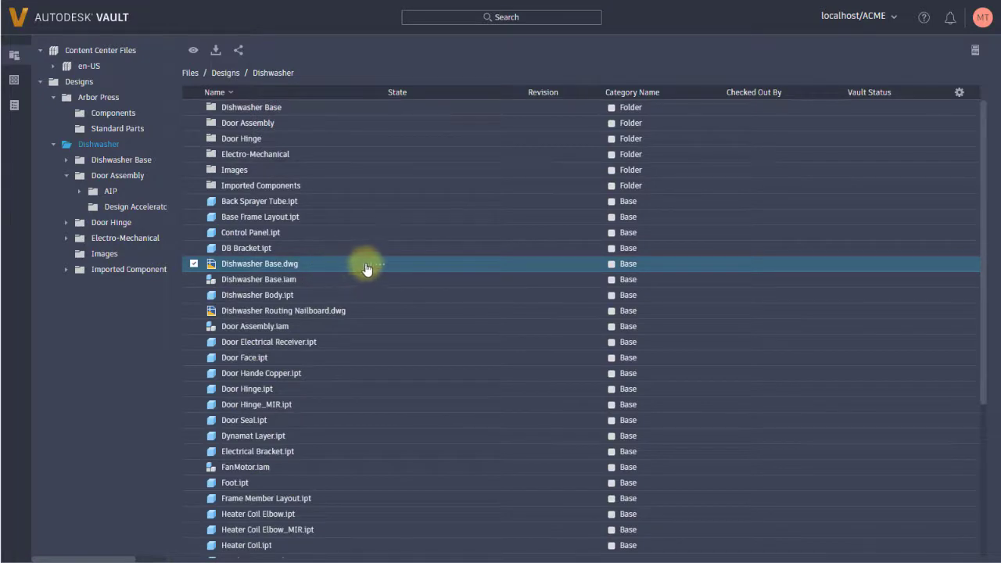
right_click(367, 268)
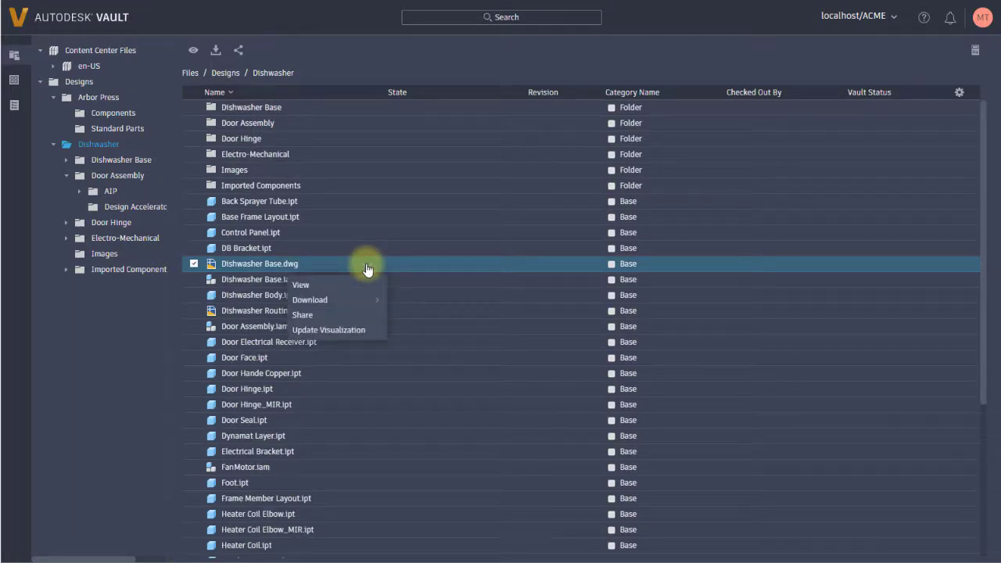
click(344, 331)
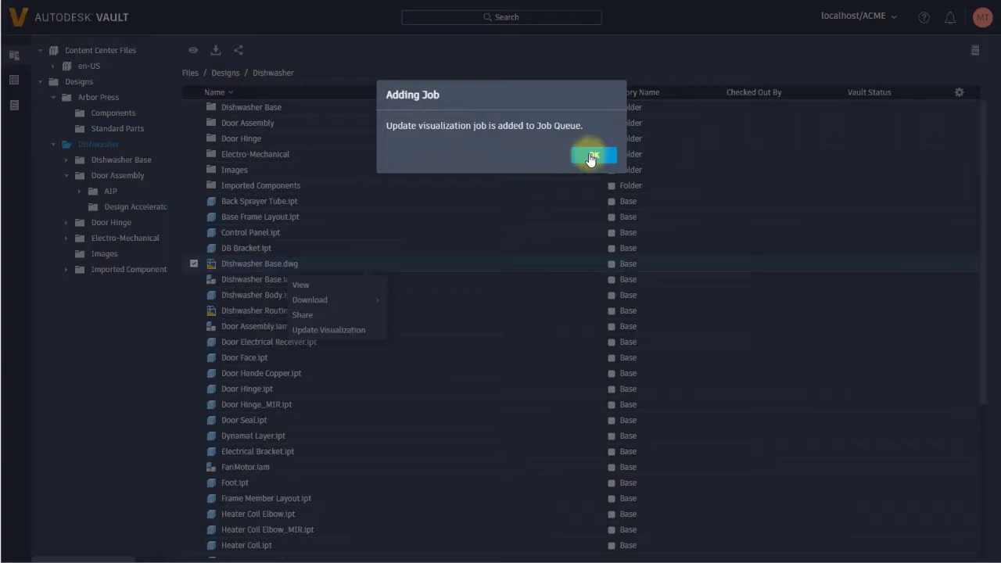
click(593, 155)
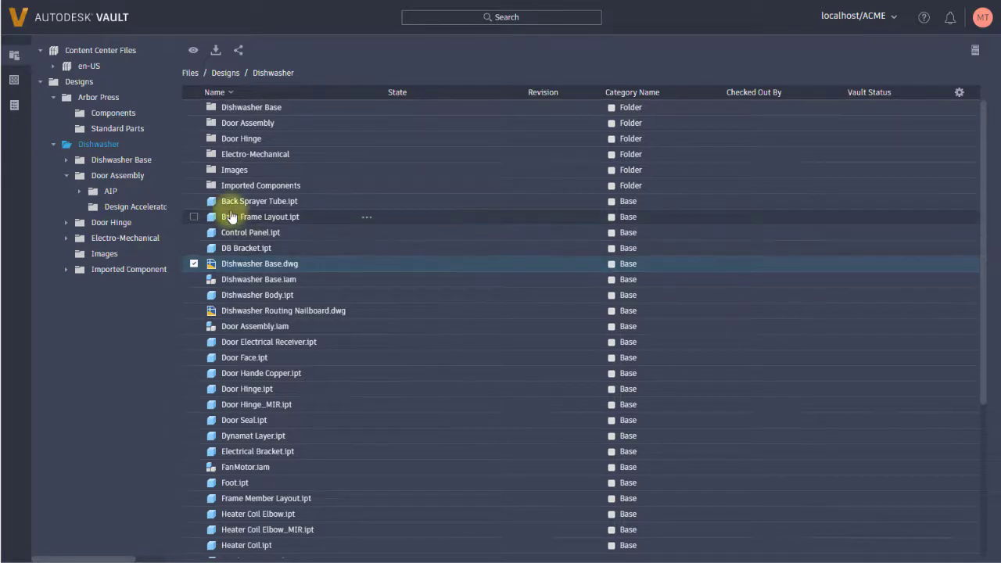
Open Arbor_Press.iam in the 3D viewer and pan, zoom and orbit the model
click(102, 97)
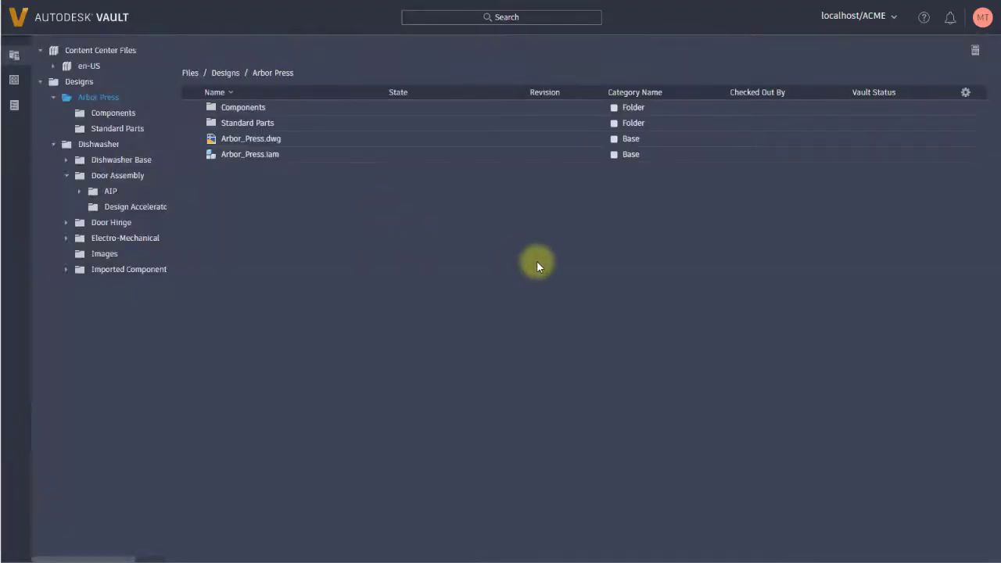
click(265, 155)
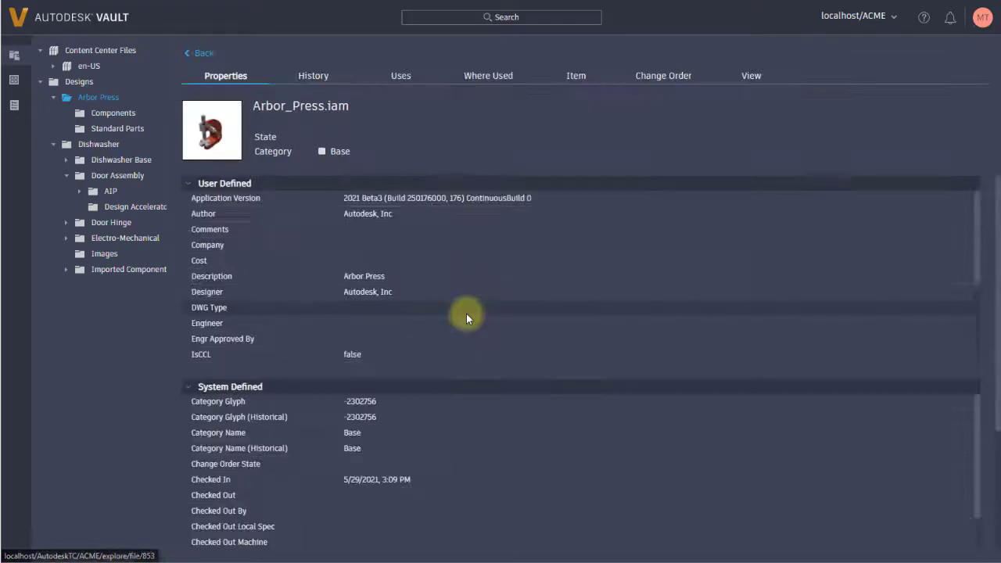
click(747, 79)
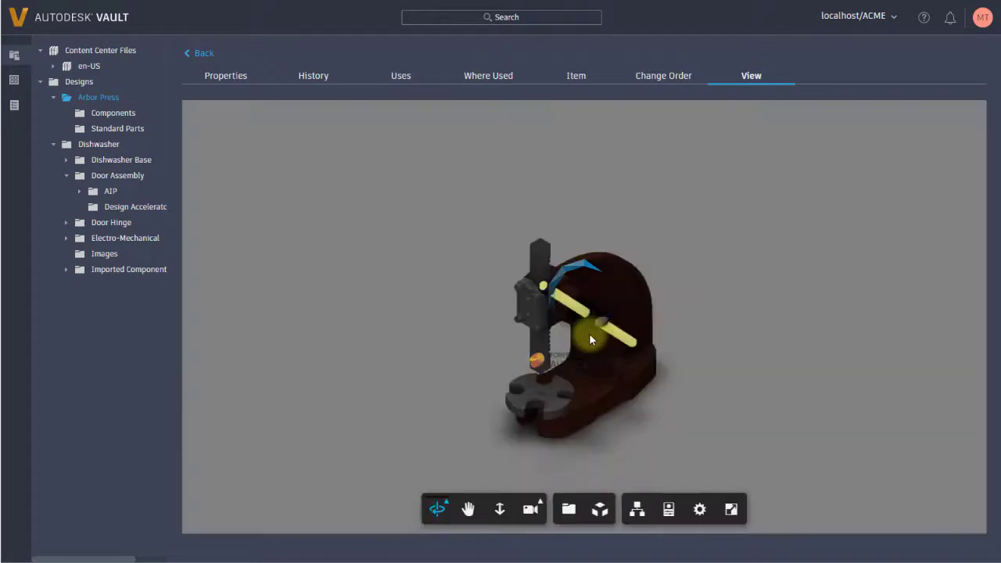
drag(497, 321, 480, 305)
scroll(480, 305, up, 2)
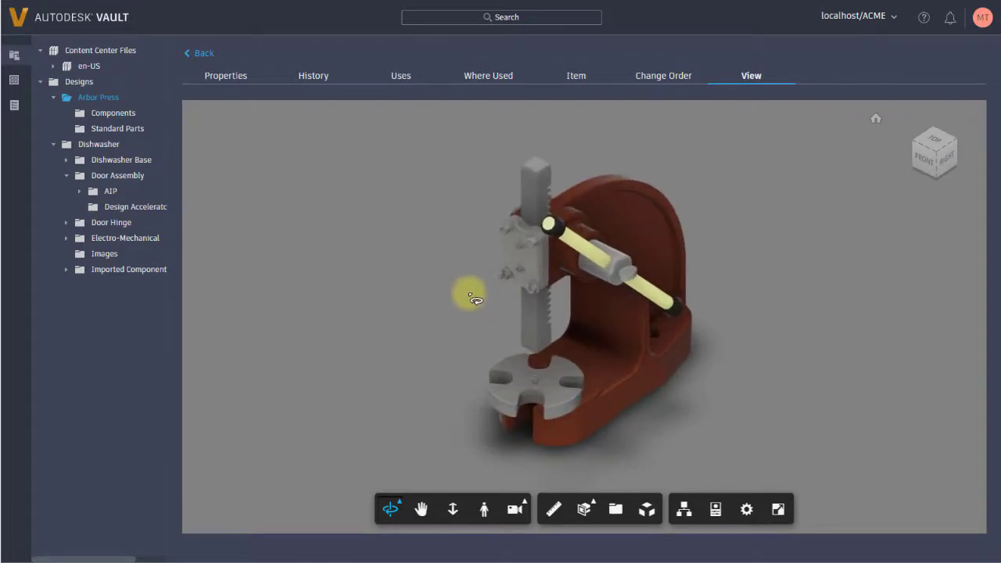
drag(458, 308, 485, 332)
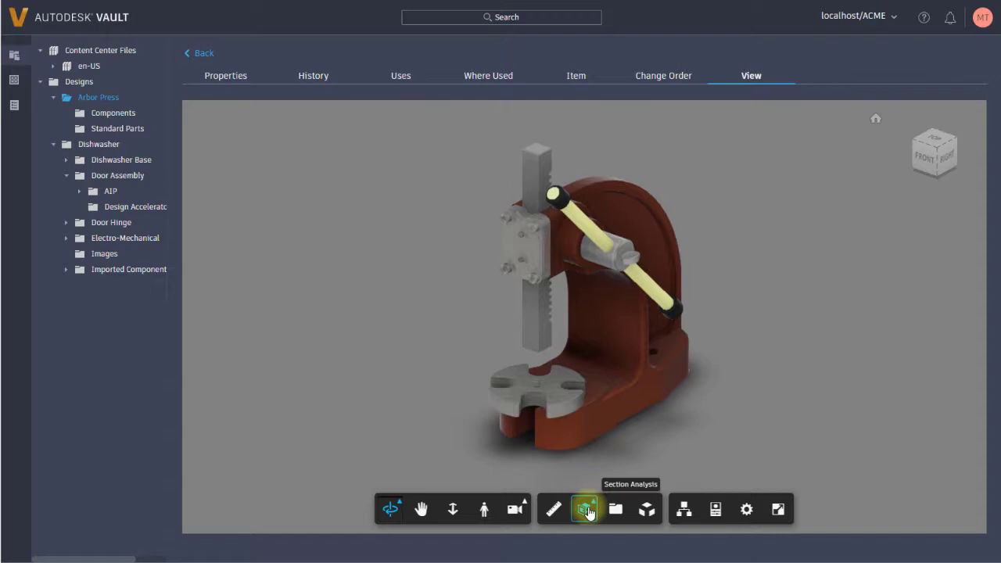
Explode the press model's parts, orbit the exploded view, and return to Arbor Press
click(647, 509)
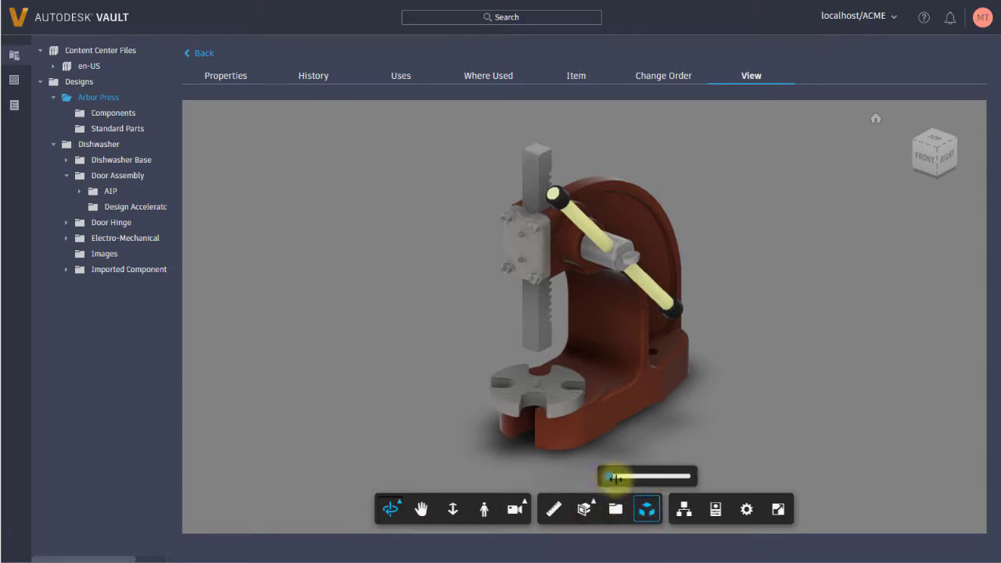
drag(615, 478, 657, 476)
drag(698, 401, 648, 410)
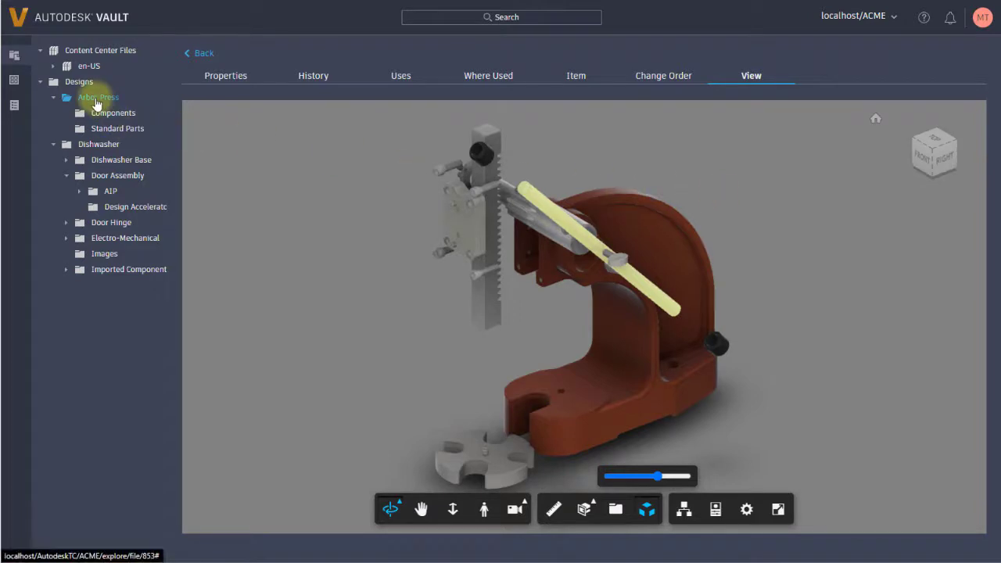
click(95, 100)
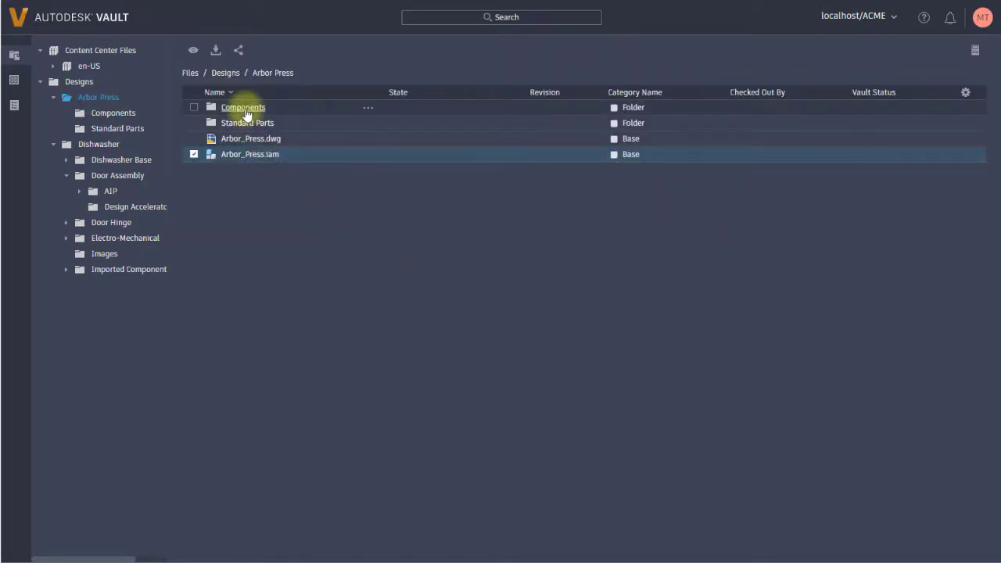
Show where Components/FACE PLATE.ipt is used, expanding the tree through Arbor_Press.iam
click(244, 109)
click(245, 138)
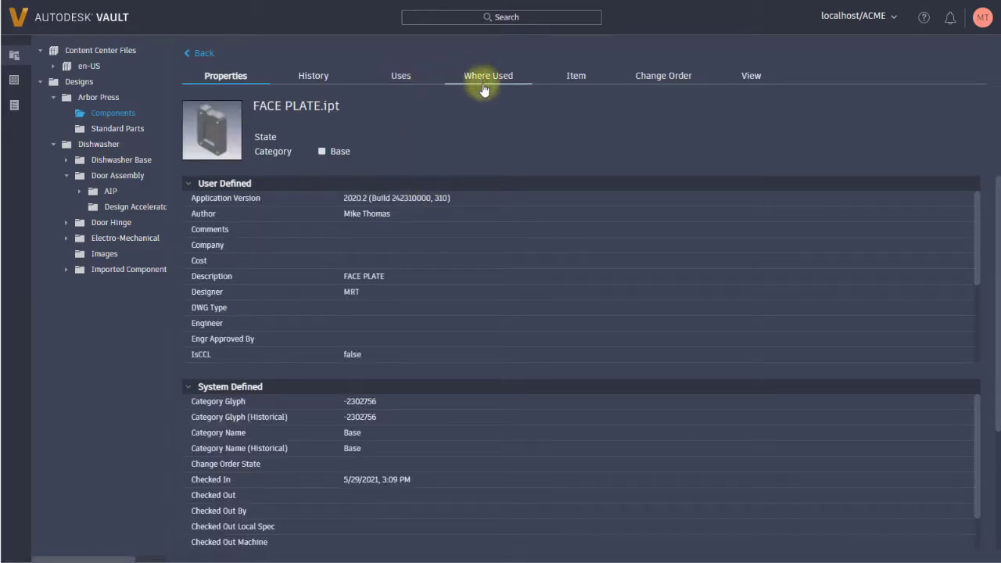
click(484, 87)
click(196, 132)
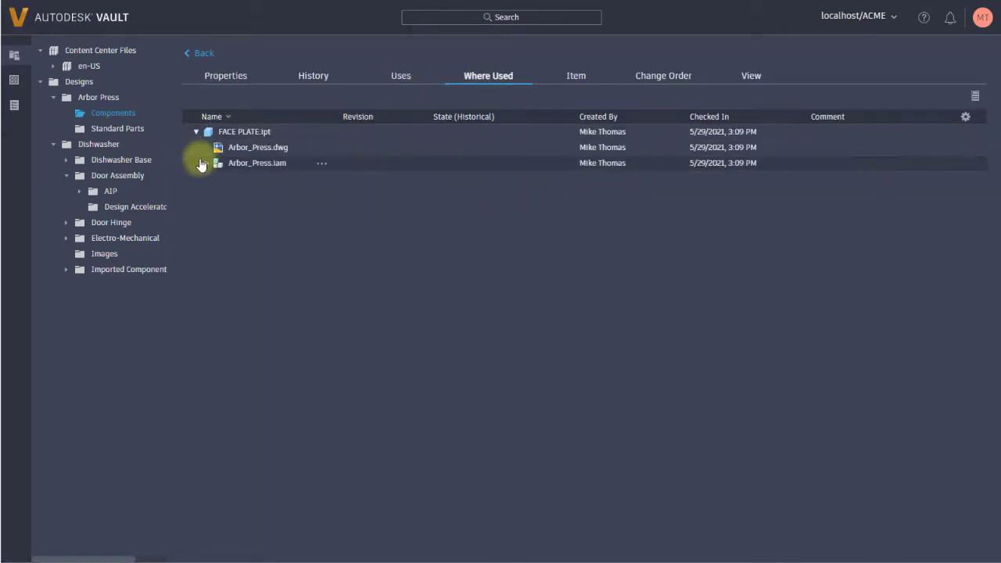
click(204, 162)
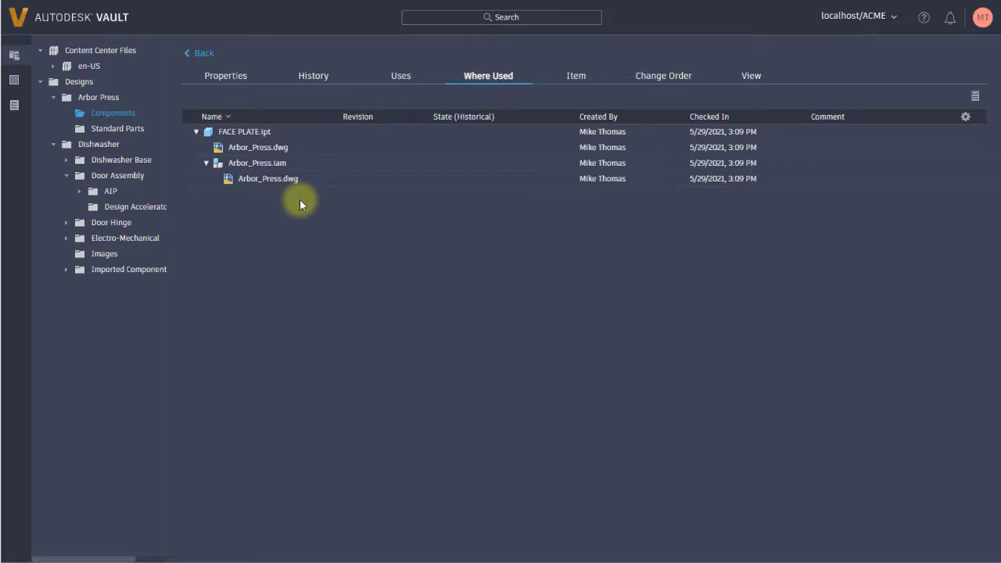
Open item 100001 Shaft from the Items list and review its History, Associated Files and Change Order tabs
click(19, 79)
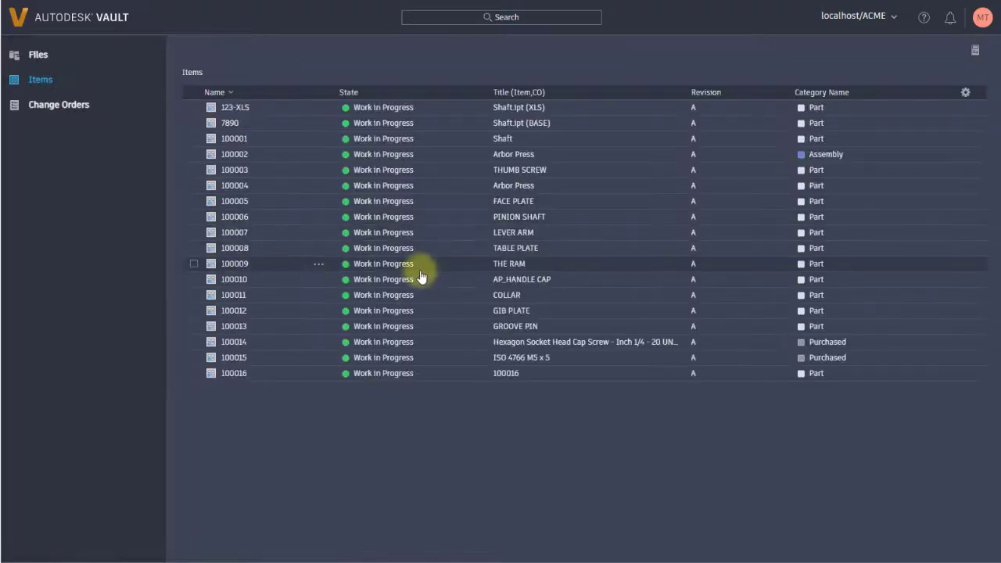
click(233, 140)
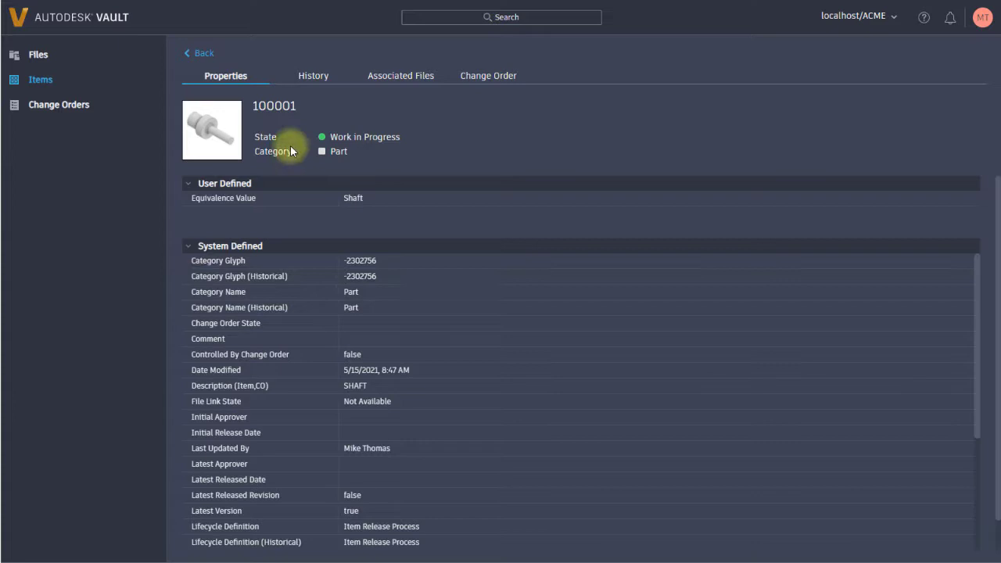
click(311, 76)
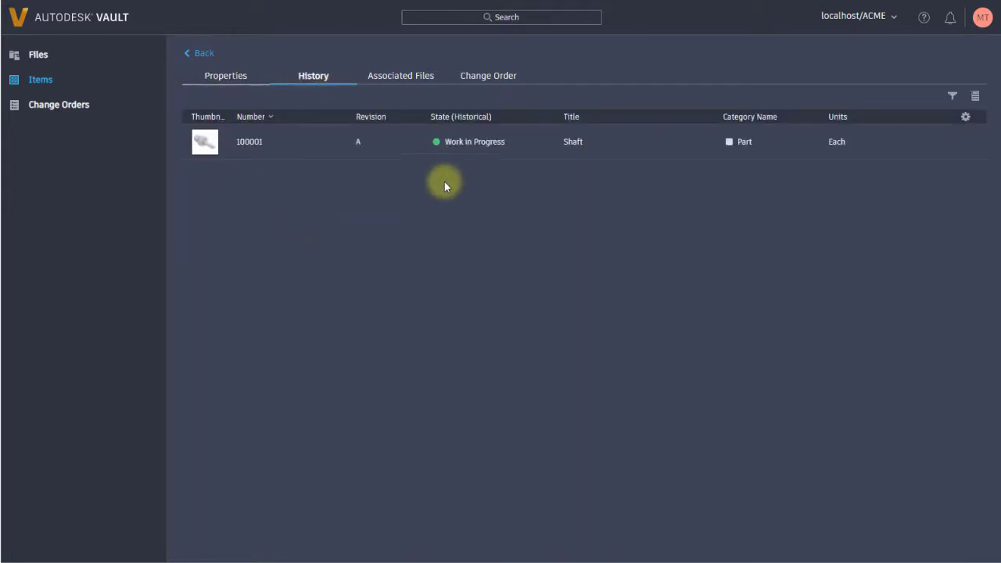
click(408, 77)
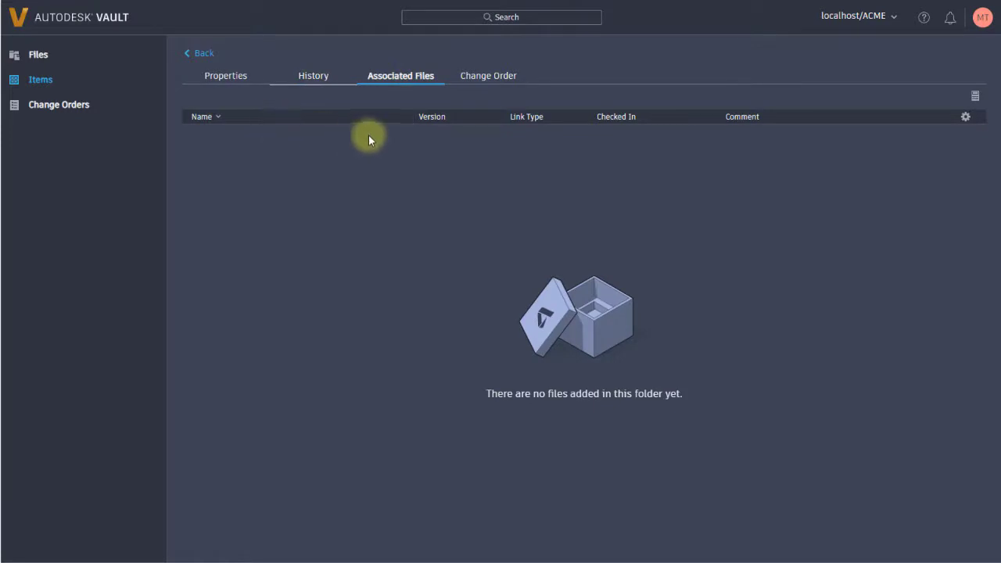
click(466, 79)
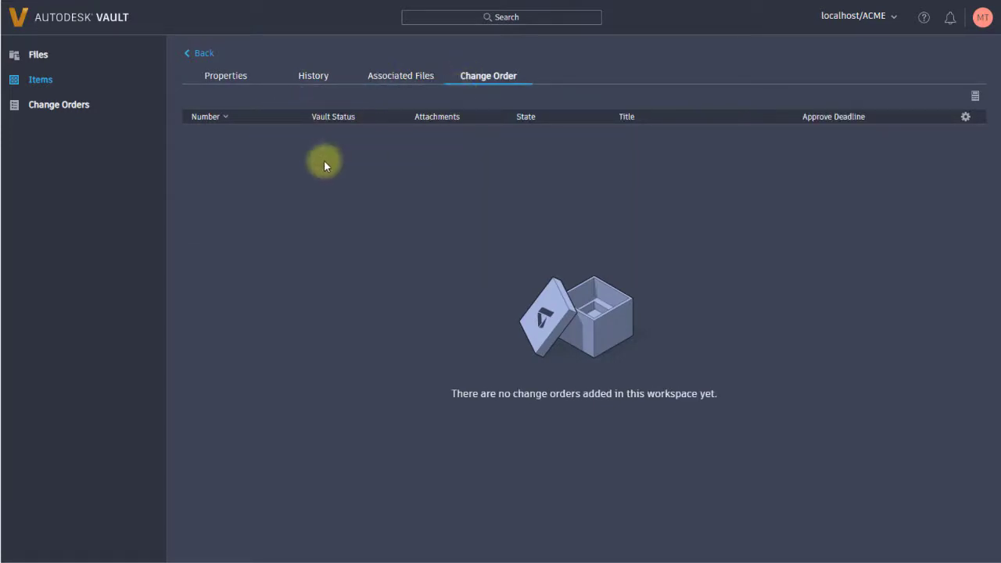
Return to the vault root Files view listing Content Center Files, Designs and _Master Vault Project.ipj
click(41, 57)
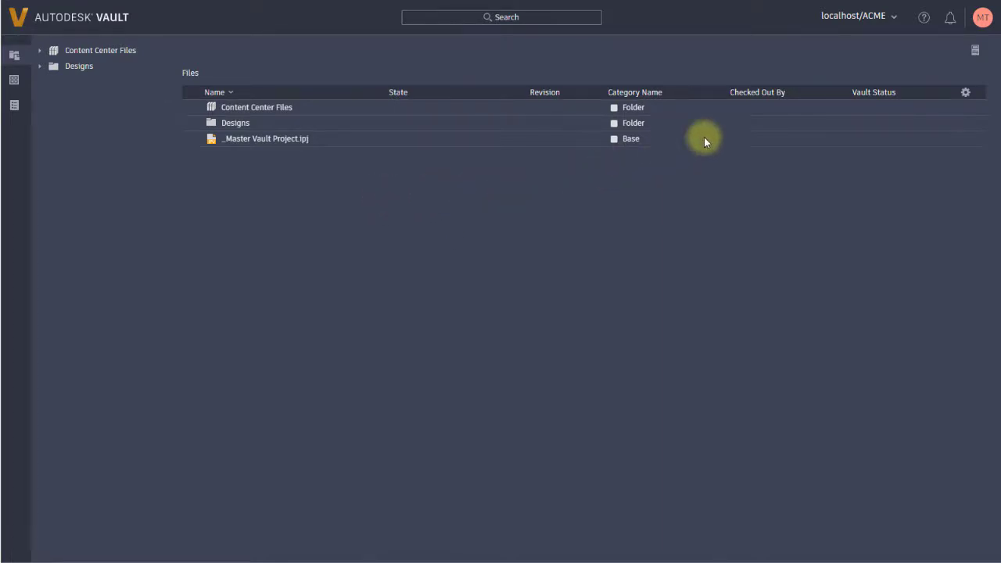
Browse into Designs > Dishwasher and show Back Sprayer Tube.ipt's preview and properties in the side panel
click(975, 50)
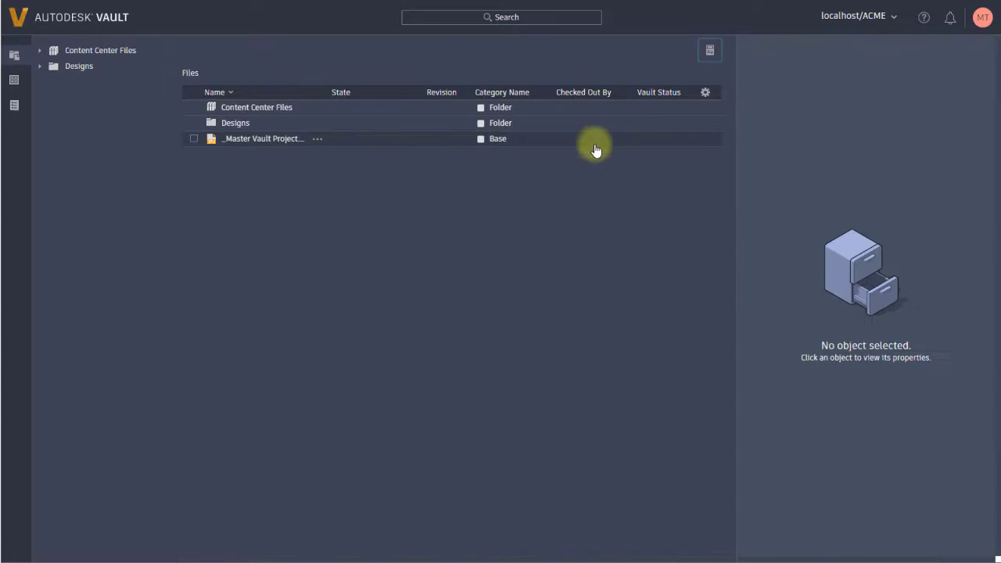
double_click(235, 125)
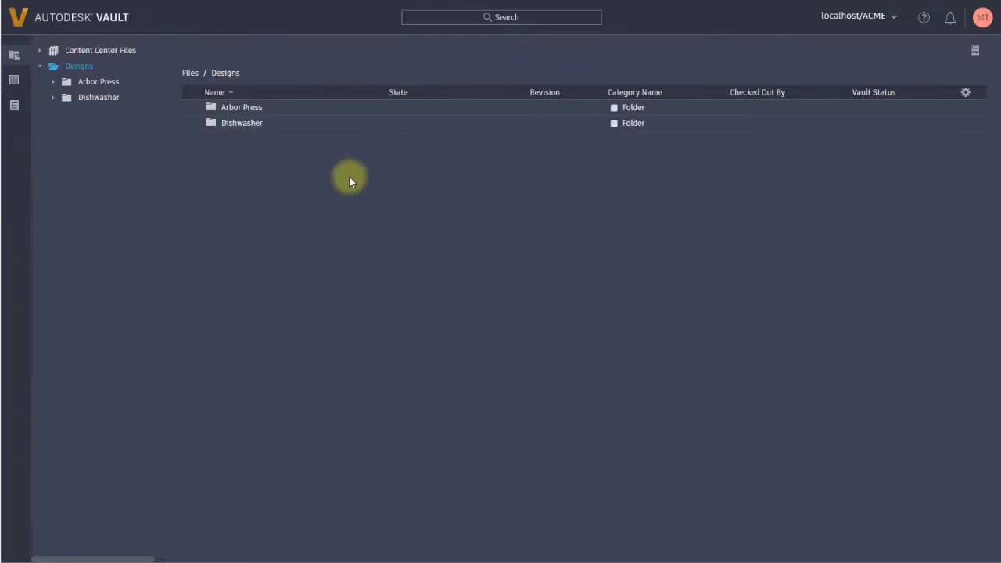
double_click(241, 127)
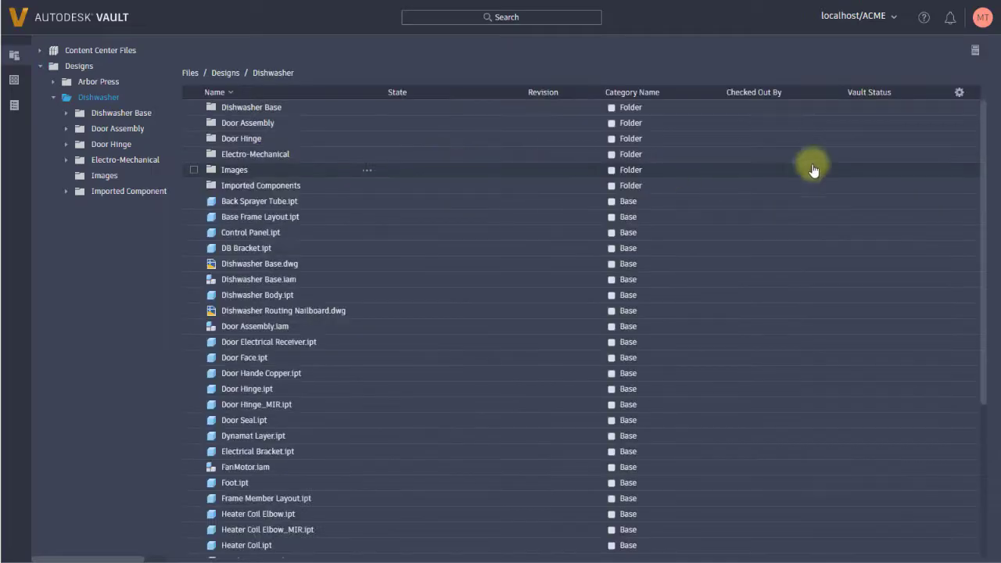
click(975, 50)
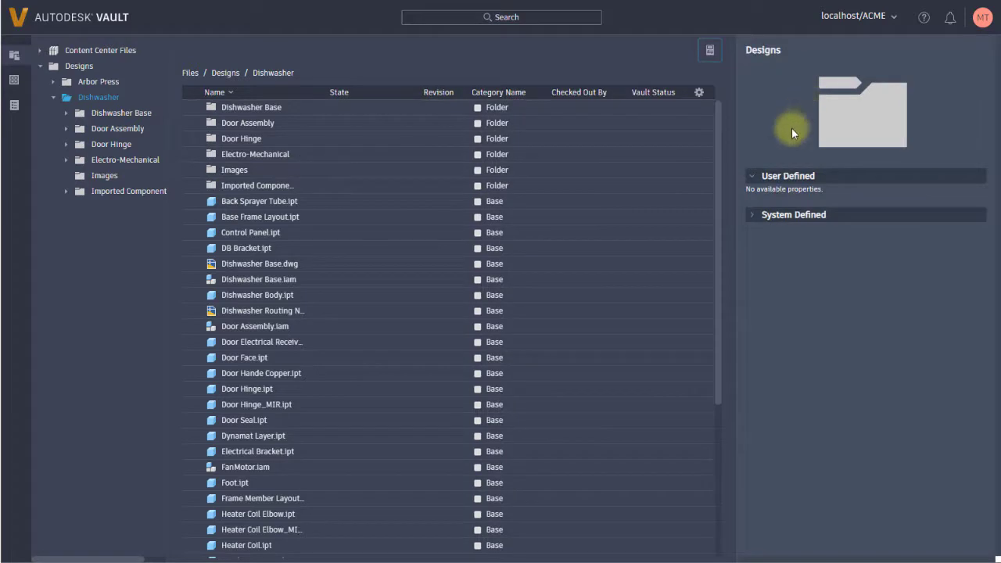
click(552, 202)
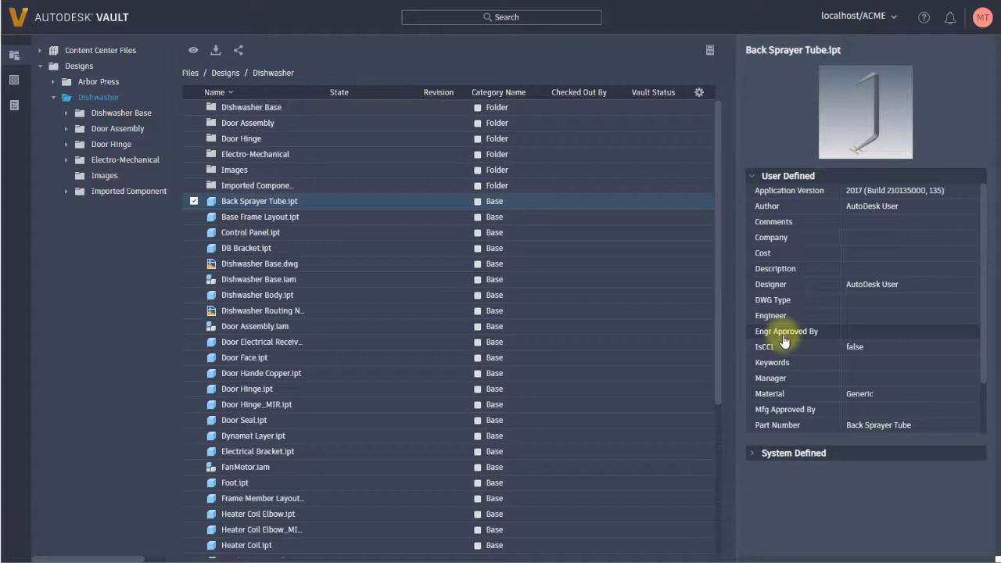
click(893, 18)
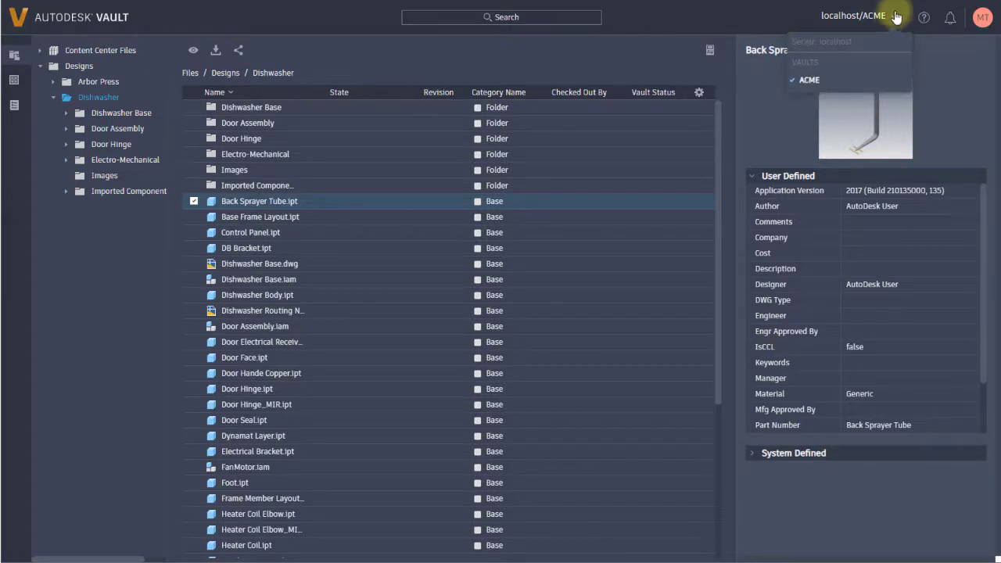
click(983, 19)
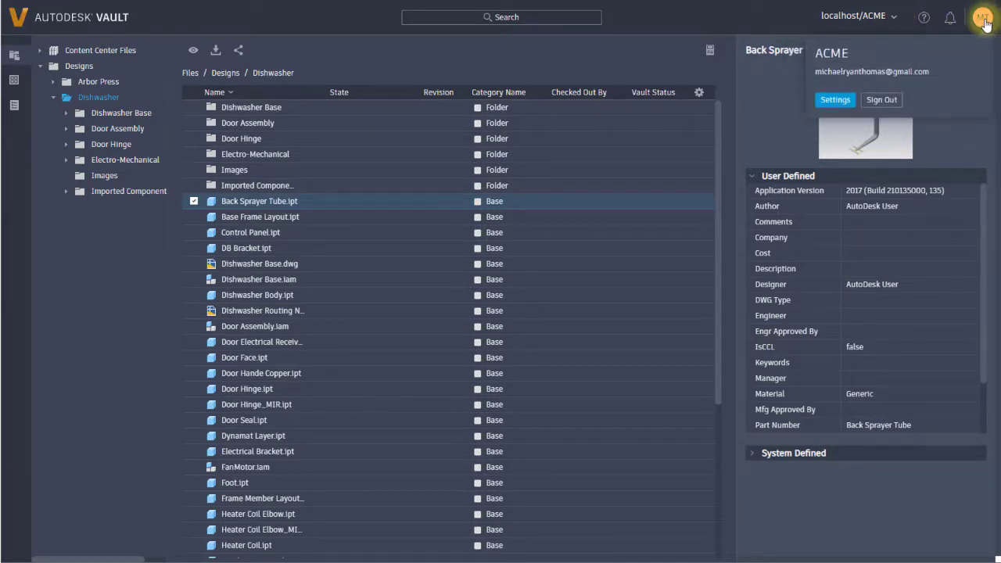
click(834, 99)
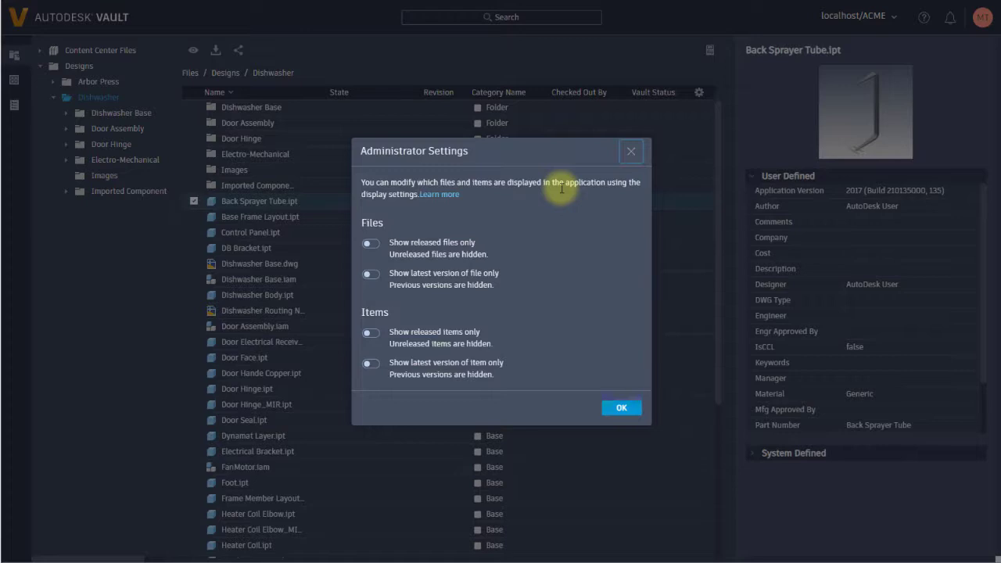
click(367, 274)
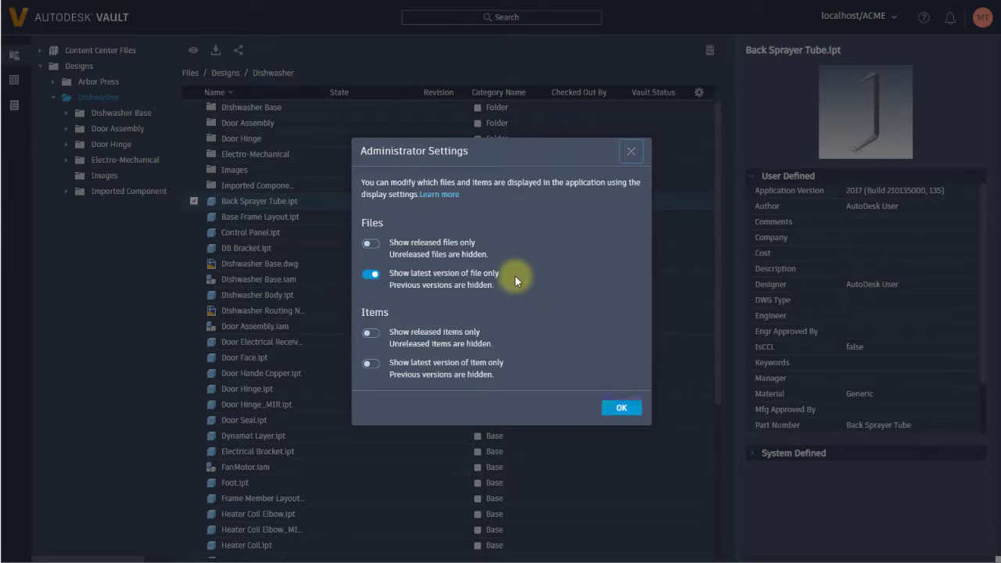
click(370, 245)
click(373, 243)
click(373, 275)
click(629, 408)
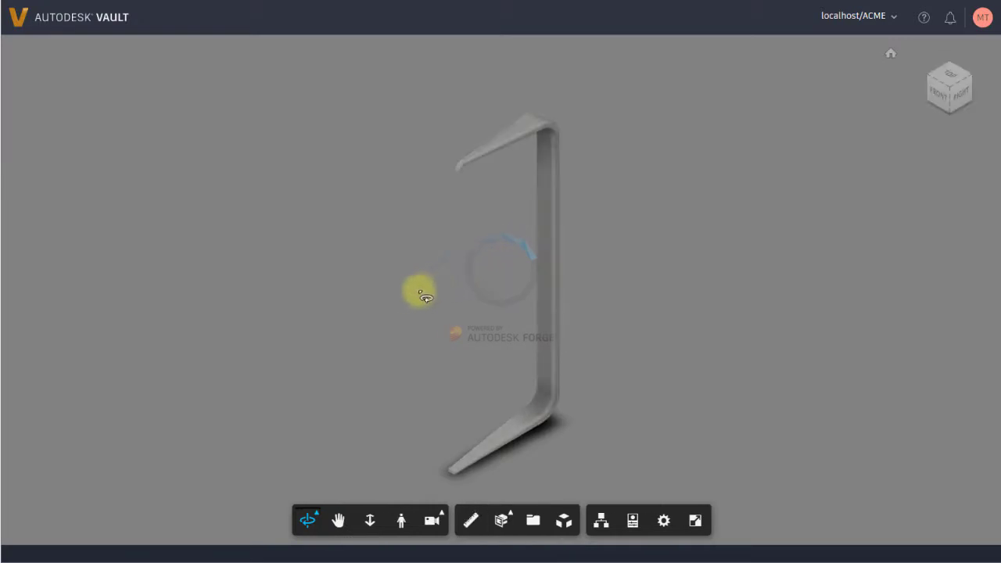
drag(352, 291, 543, 290)
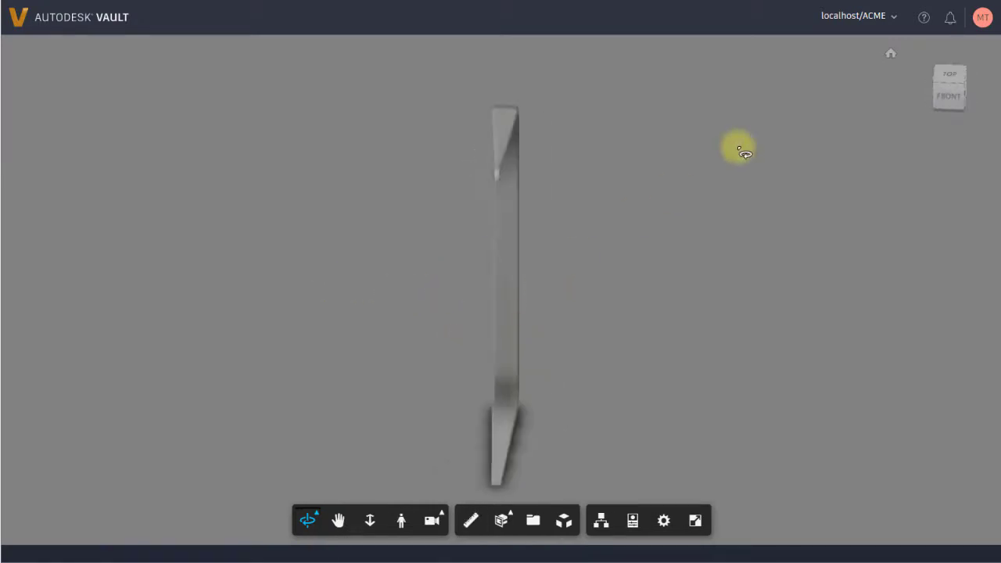
key(Escape)
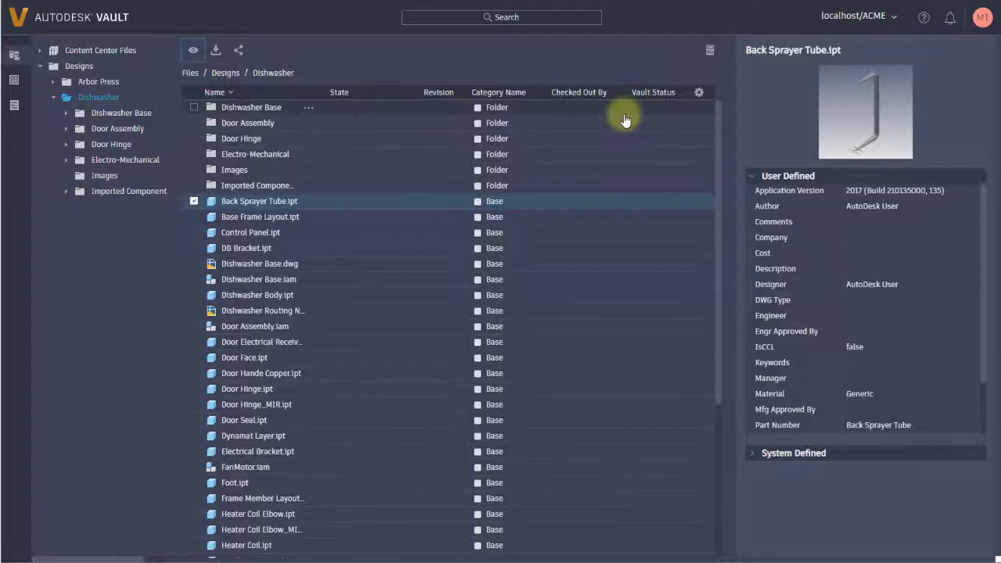
click(217, 52)
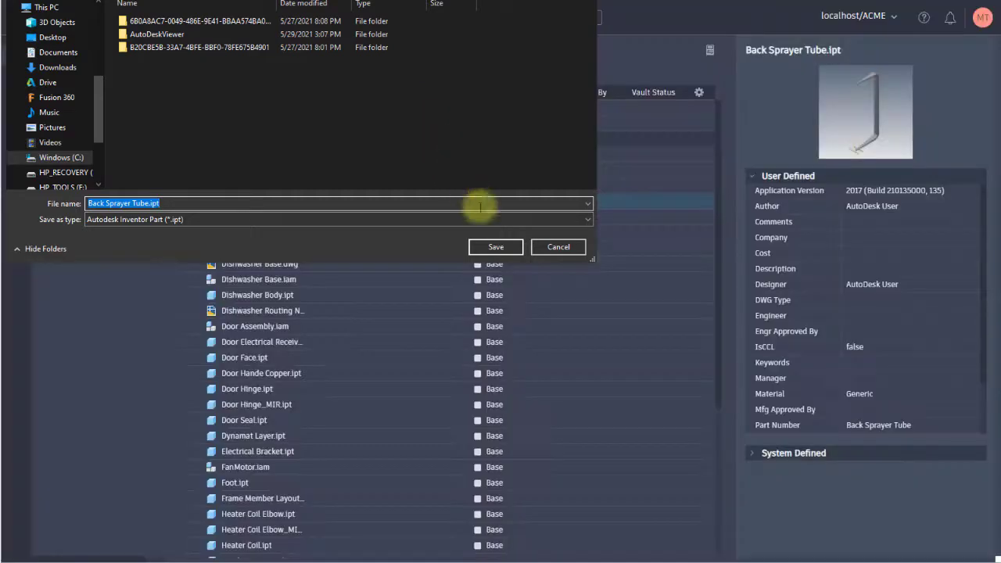
click(556, 249)
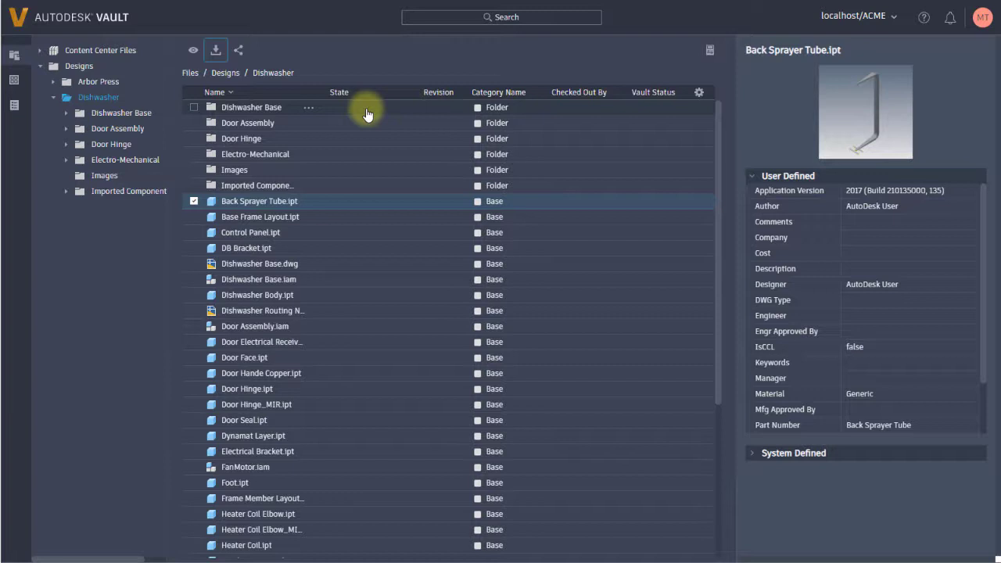
click(243, 56)
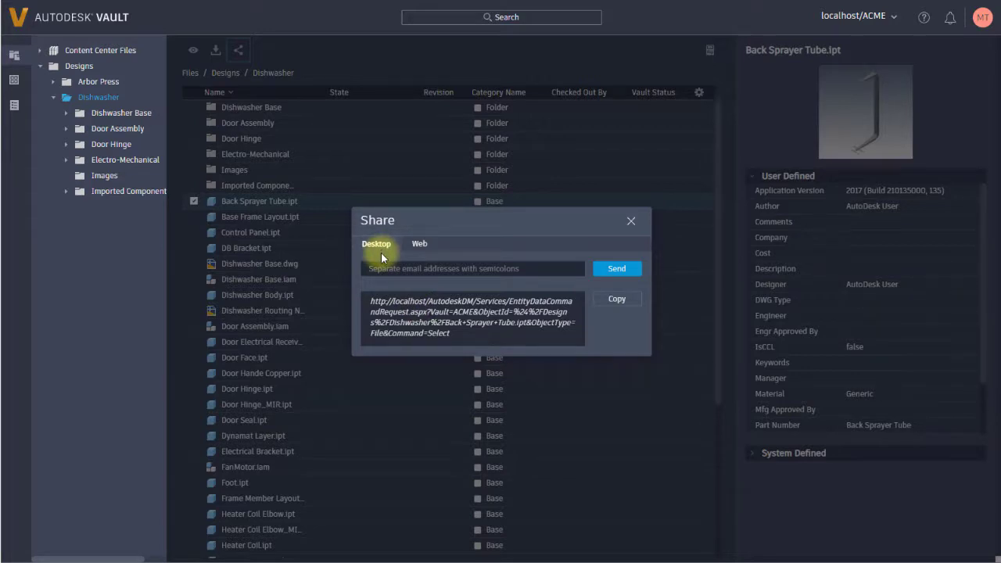
click(420, 245)
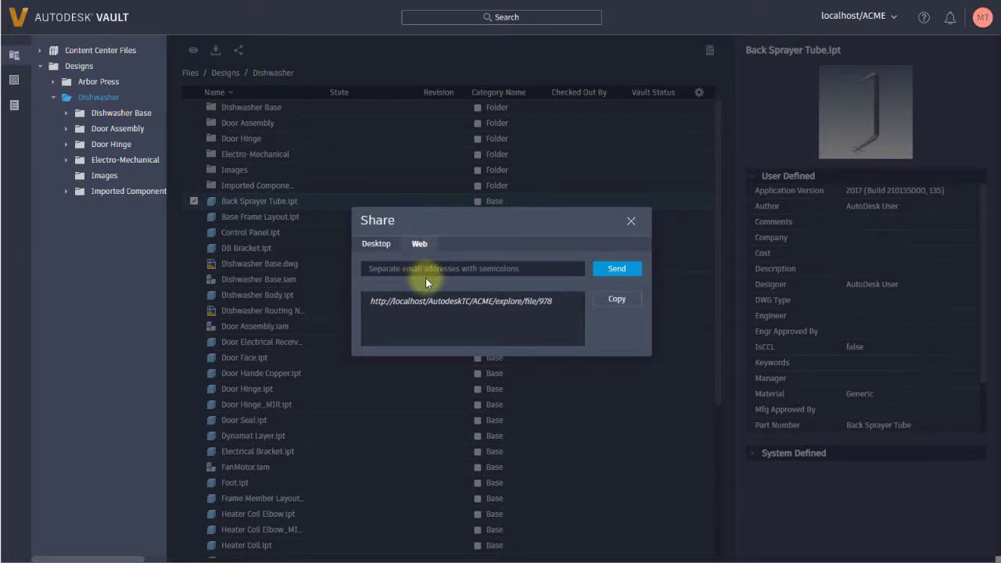
click(631, 223)
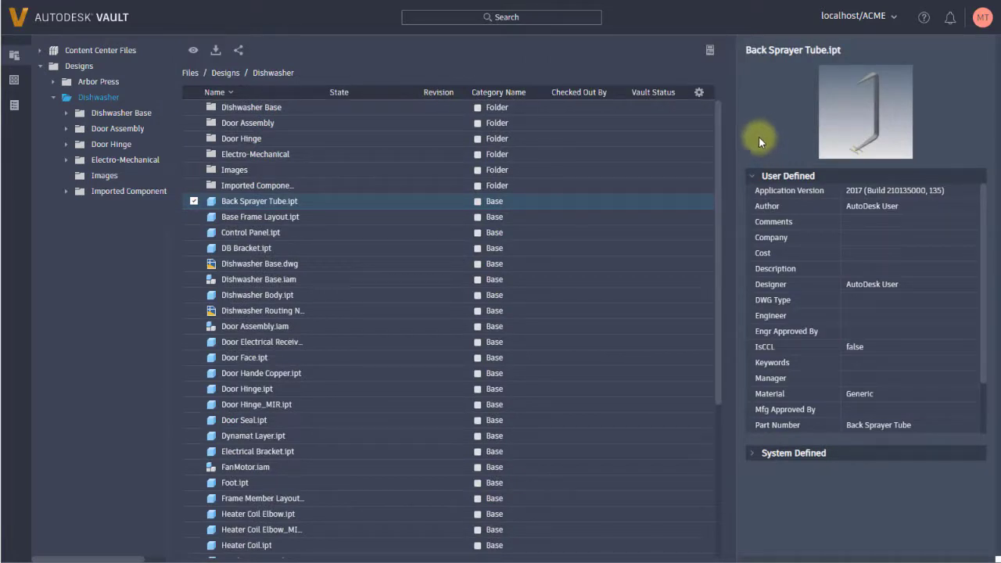
Close the properties panel and sort the Dishwasher files by Revision in ascending order
click(309, 204)
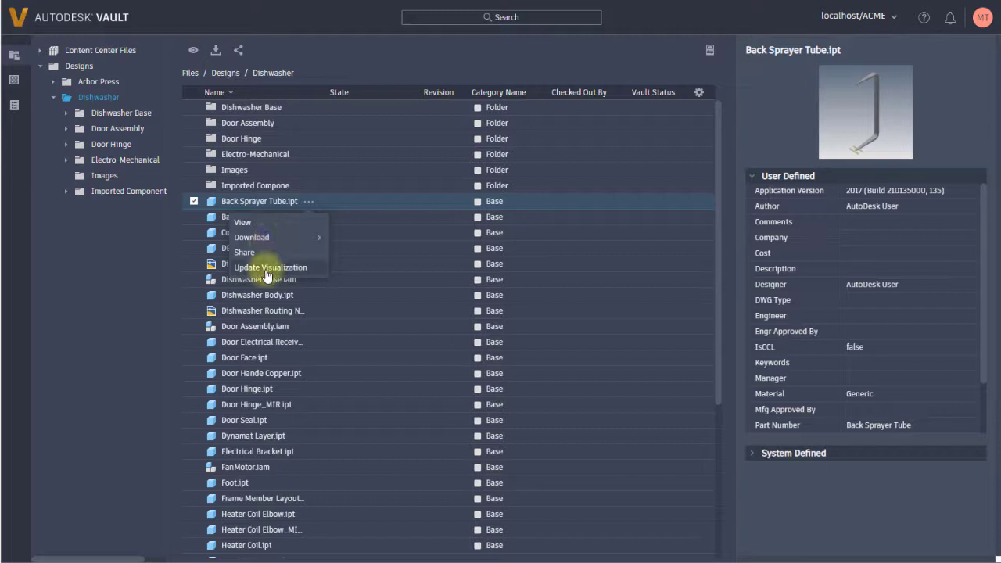
click(970, 55)
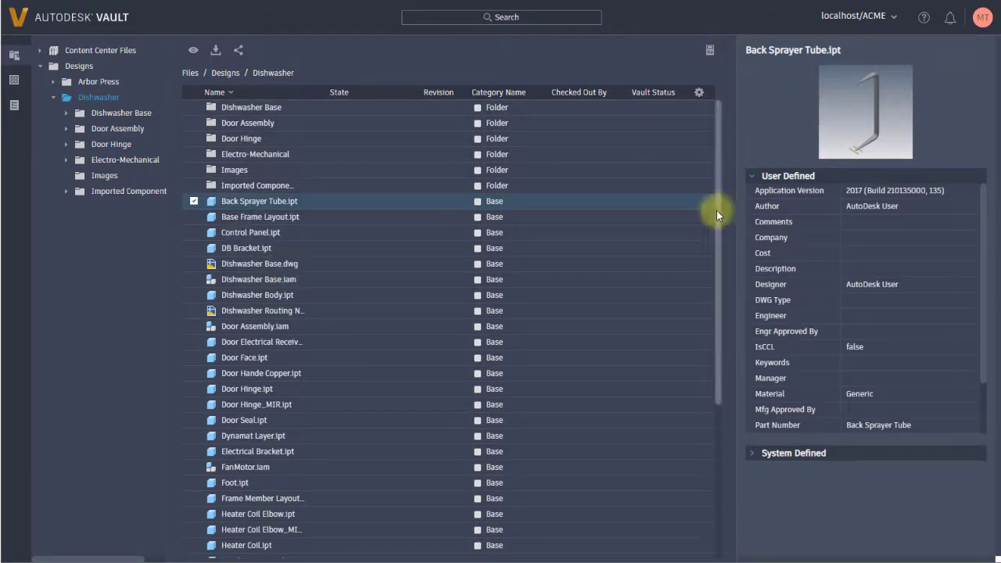
click(709, 49)
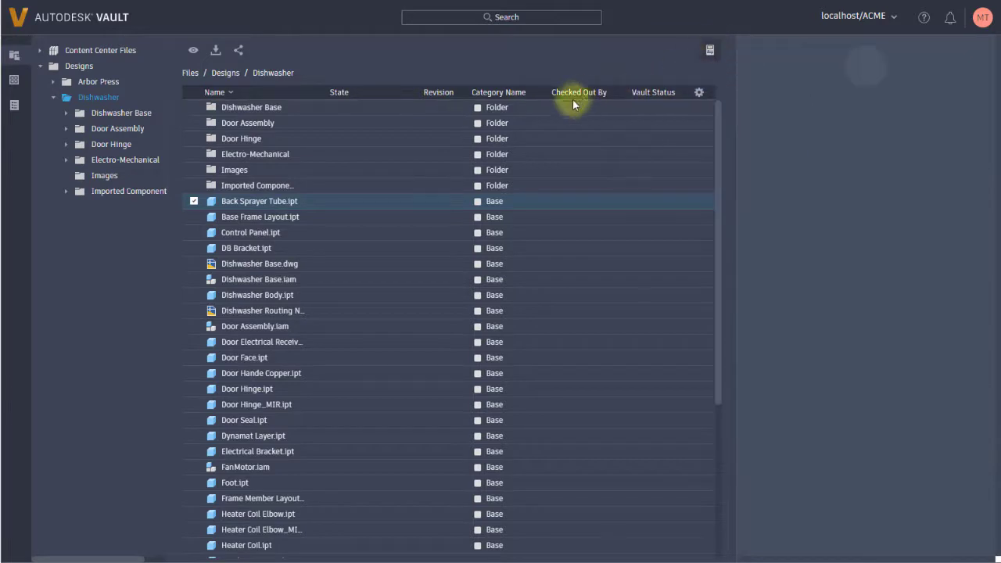
click(529, 96)
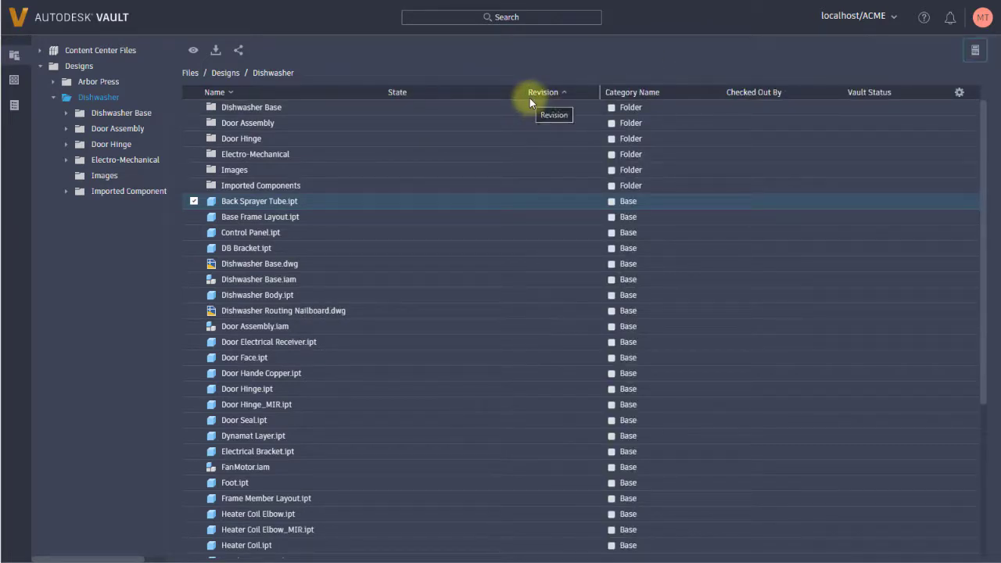